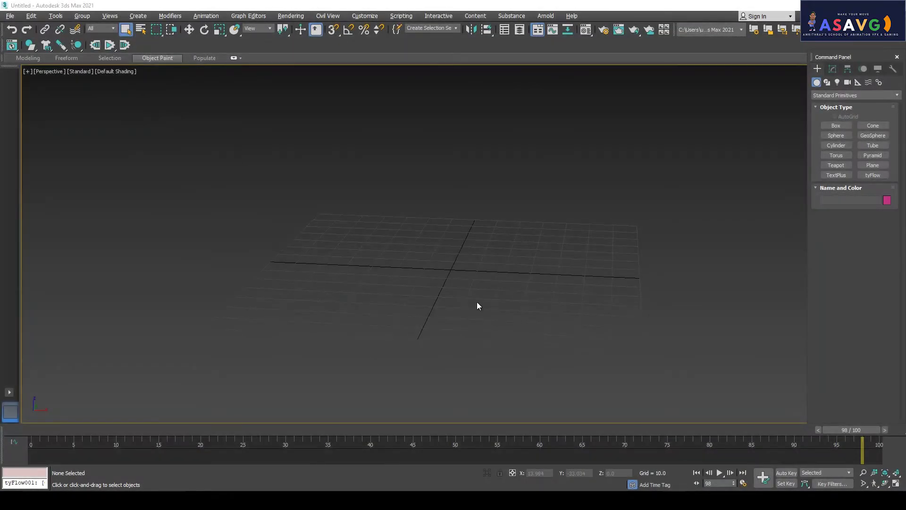
# Create a sphere of radius 9.613 with 32 segments above the grid
pyautogui.moveTo(434, 230)
pyautogui.keyDown('alt'); pyautogui.mouseDown(button='middle')
pyautogui.moveTo(414, 257)
pyautogui.moveTo(414, 205)
pyautogui.moveTo(531, 220)
pyautogui.mouseUp(button='middle'); pyautogui.keyUp('alt')
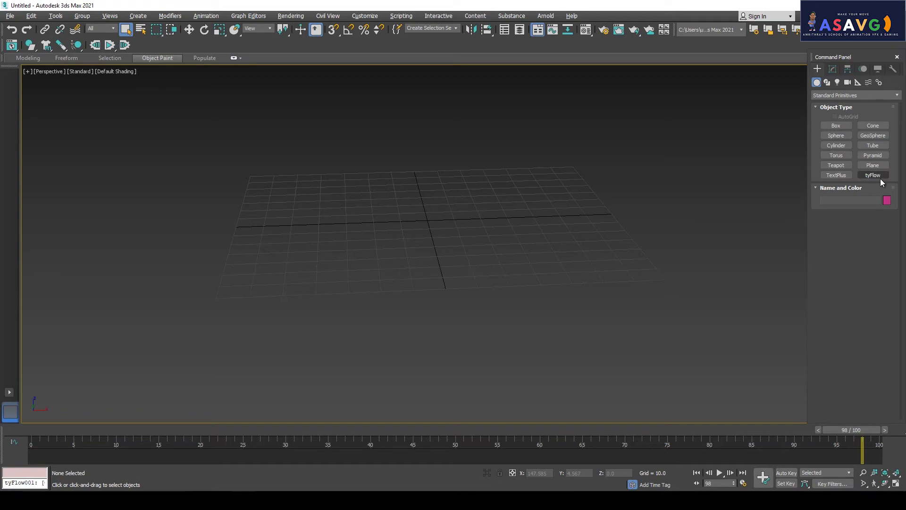
pyautogui.keyDown('alt'); pyautogui.moveTo(691, 250); pyautogui.dragTo(423, 246, button='middle'); pyautogui.keyUp('alt')
pyautogui.moveTo(543, 210)
pyautogui.keyDown('alt'); pyautogui.mouseDown(button='middle')
pyautogui.moveTo(472, 245)
pyautogui.moveTo(533, 226)
pyautogui.mouseUp(button='middle'); pyautogui.keyUp('alt')
pyautogui.click(830, 135)
pyautogui.moveTo(409, 250)
pyautogui.mouseDown()
pyautogui.moveTo(426, 238)
pyautogui.moveTo(436, 123)
pyautogui.mouseUp()
pyautogui.press('w')
pyautogui.scroll(-3, 457, 174)
pyautogui.scroll(4, 387, 222)
# Switch the viewport shading to Edged Faces
pyautogui.click(119, 71)
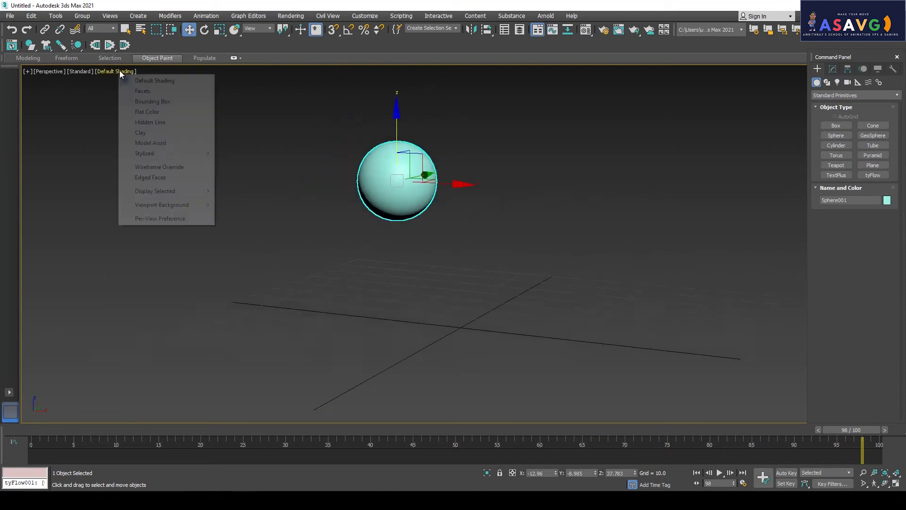
pyautogui.click(157, 178)
pyautogui.keyDown('alt'); pyautogui.moveTo(361, 203); pyautogui.dragTo(400, 209, button='middle'); pyautogui.keyUp('alt')
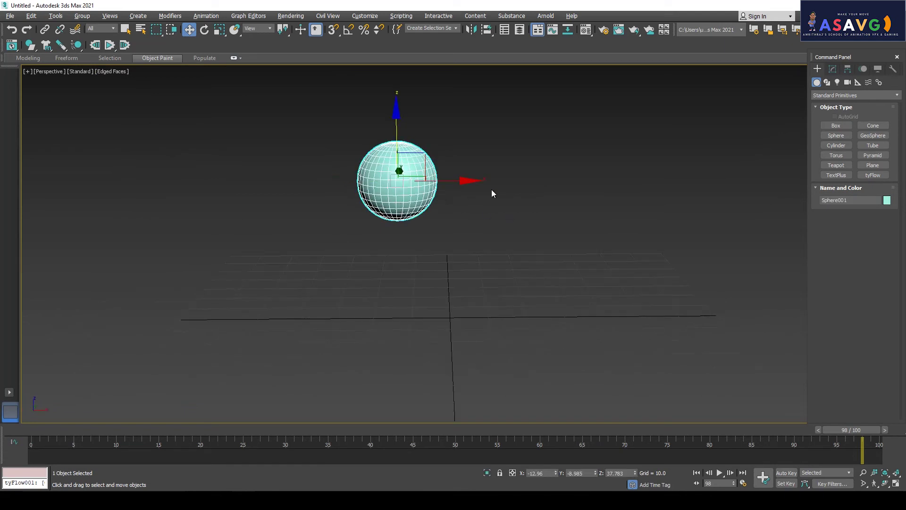
pyautogui.keyDown('alt'); pyautogui.moveTo(475, 191); pyautogui.dragTo(500, 192, button='middle'); pyautogui.keyUp('alt')
# Raise the sphere on Z to 61.7
pyautogui.click(832, 68)
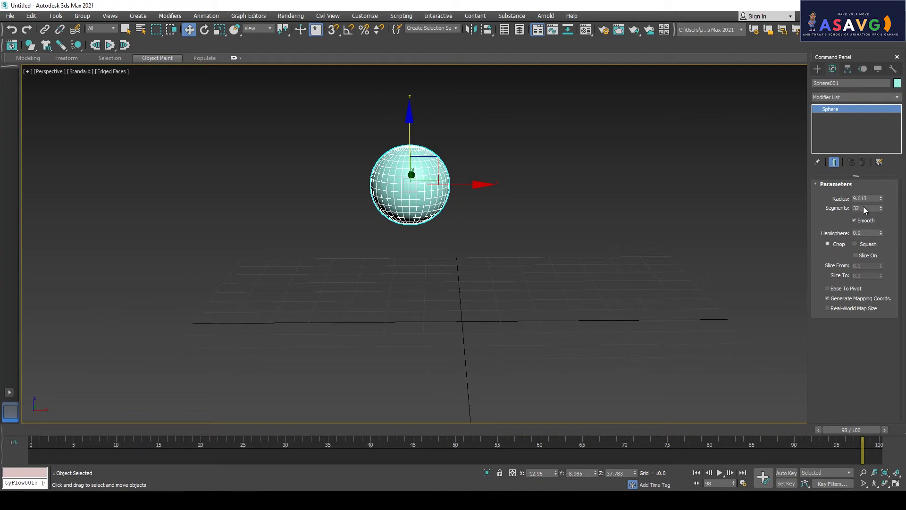
pyautogui.scroll(3, 480, 222)
pyautogui.scroll(-4, 479, 273)
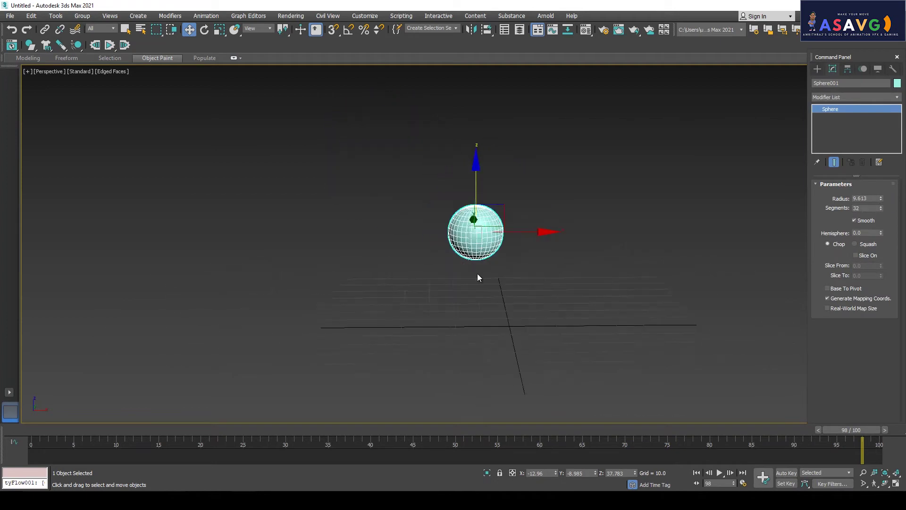
pyautogui.moveTo(479, 277); pyautogui.dragTo(421, 266, button='middle')
pyautogui.moveTo(390, 181); pyautogui.dragTo(393, 117)
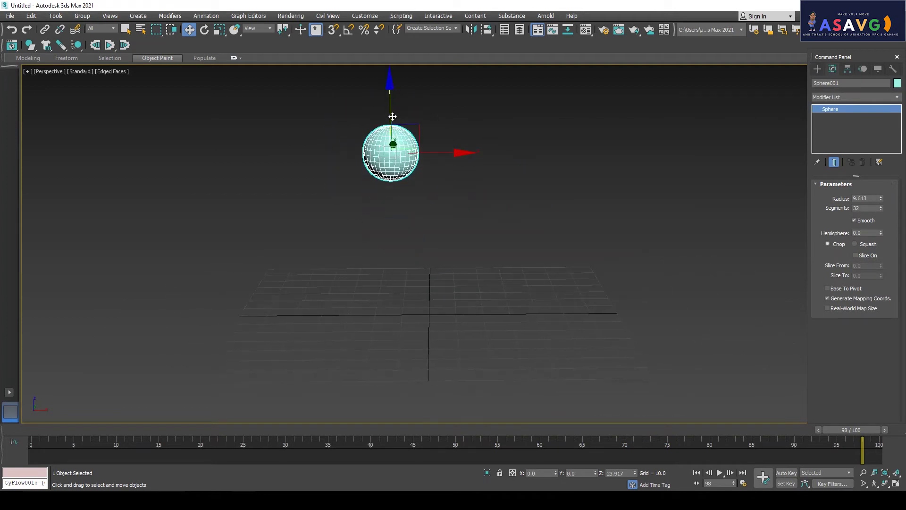
pyautogui.moveTo(398, 173)
pyautogui.keyDown('alt'); pyautogui.mouseDown(button='middle')
pyautogui.moveTo(384, 211)
pyautogui.moveTo(409, 215)
pyautogui.mouseUp(button='middle'); pyautogui.keyUp('alt')
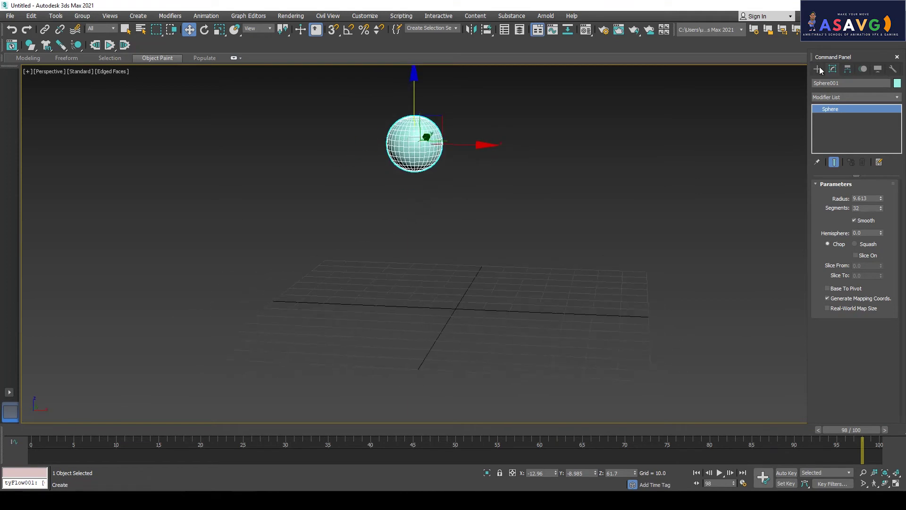
# Place a tyFlow object on the ground grid
pyautogui.click(817, 69)
pyautogui.click(861, 175)
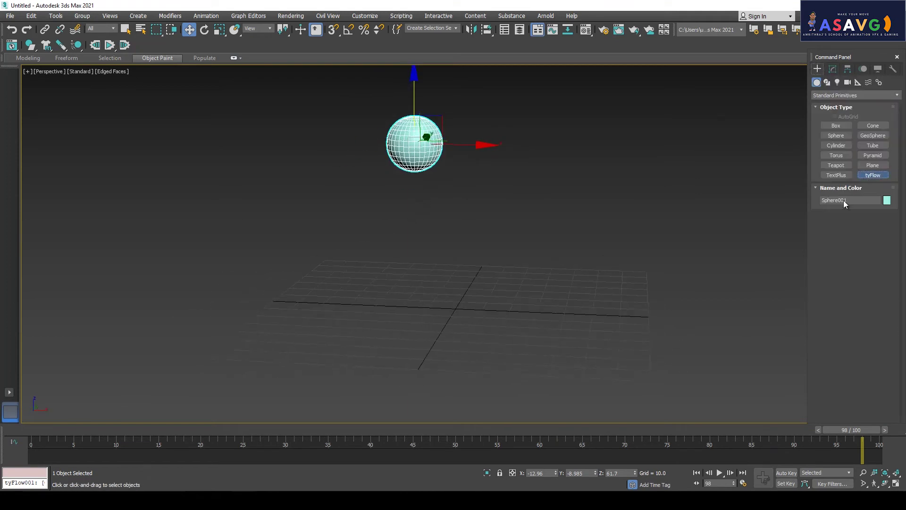
pyautogui.click(644, 331)
pyautogui.press('w')
# Shift the sphere sideways along X in the maximized Left view
pyautogui.click(427, 170)
pyautogui.keyDown('alt'); pyautogui.moveTo(419, 135); pyautogui.dragTo(400, 160, button='middle'); pyautogui.keyUp('alt')
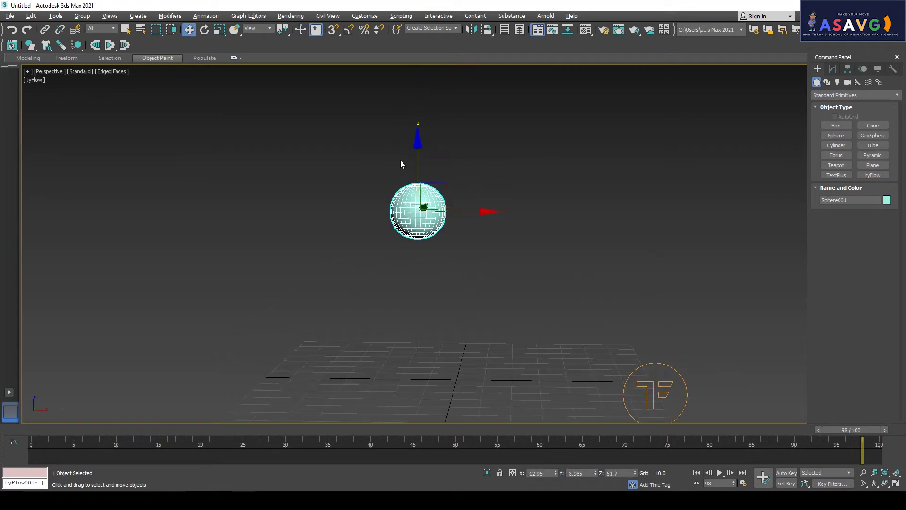
pyautogui.hotkey('alt', 'w')
pyautogui.rightClick(238, 347)
pyautogui.hotkey('alt', 'w')
pyautogui.moveTo(486, 174); pyautogui.dragTo(429, 255, button='middle')
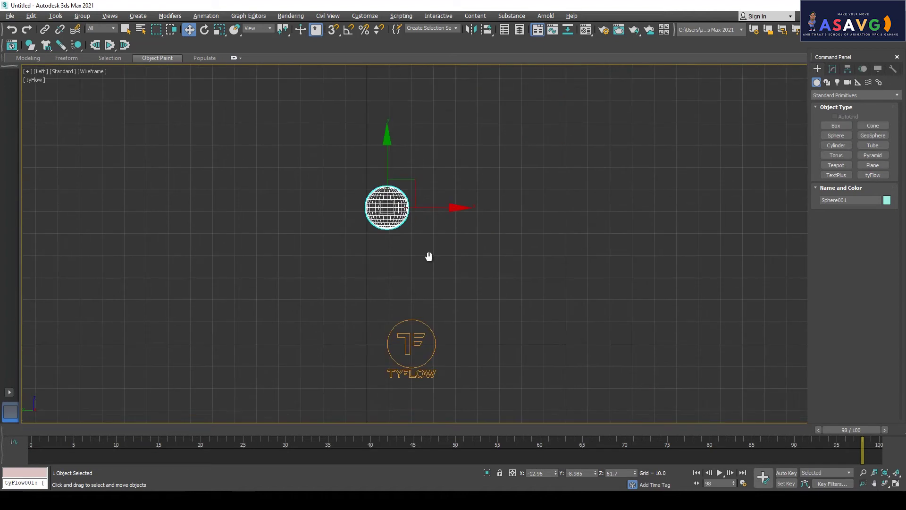
pyautogui.scroll(3, 382, 130)
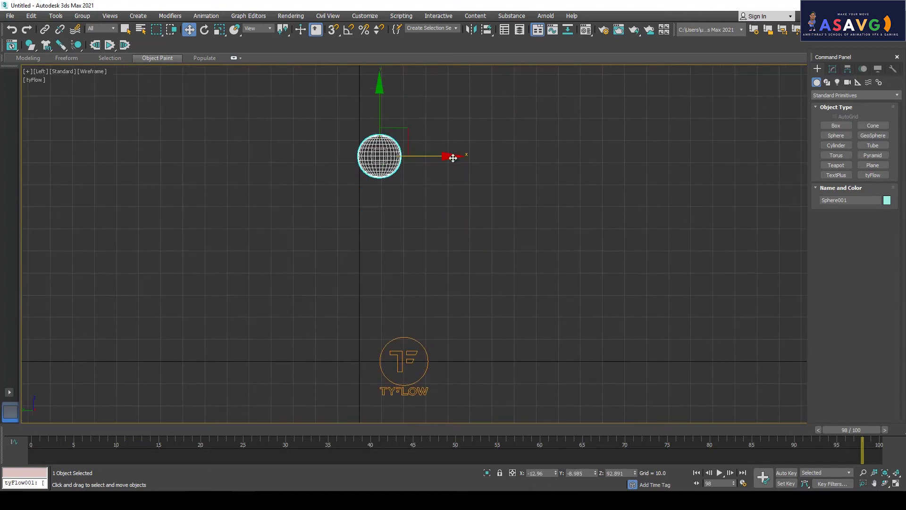
pyautogui.moveTo(456, 155); pyautogui.dragTo(432, 158)
pyautogui.hotkey('alt', 'w')
# Select the tyFlow object in the Perspective view and show its settings
pyautogui.rightClick(616, 260)
pyautogui.hotkey('alt', 'w')
pyautogui.keyDown('alt'); pyautogui.moveTo(623, 330); pyautogui.dragTo(490, 248, button='middle'); pyautogui.keyUp('alt')
pyautogui.moveTo(512, 350)
pyautogui.keyDown('alt'); pyautogui.mouseDown(button='middle')
pyautogui.moveTo(400, 336)
pyautogui.moveTo(427, 324)
pyautogui.moveTo(405, 318)
pyautogui.moveTo(374, 320)
pyautogui.moveTo(368, 330)
pyautogui.moveTo(366, 277)
pyautogui.moveTo(363, 304)
pyautogui.mouseUp(button='middle'); pyautogui.keyUp('alt')
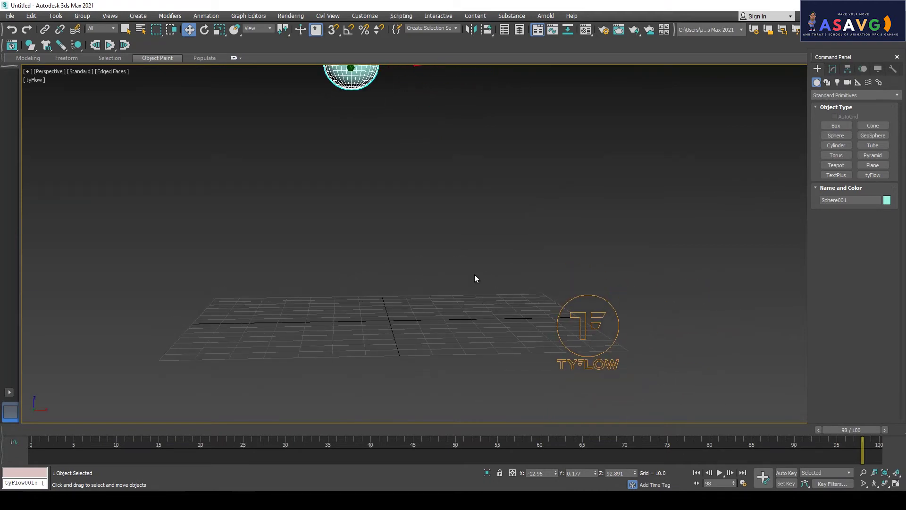
pyautogui.keyDown('alt'); pyautogui.moveTo(474, 279); pyautogui.dragTo(443, 323, button='middle'); pyautogui.keyUp('alt')
pyautogui.click(537, 325)
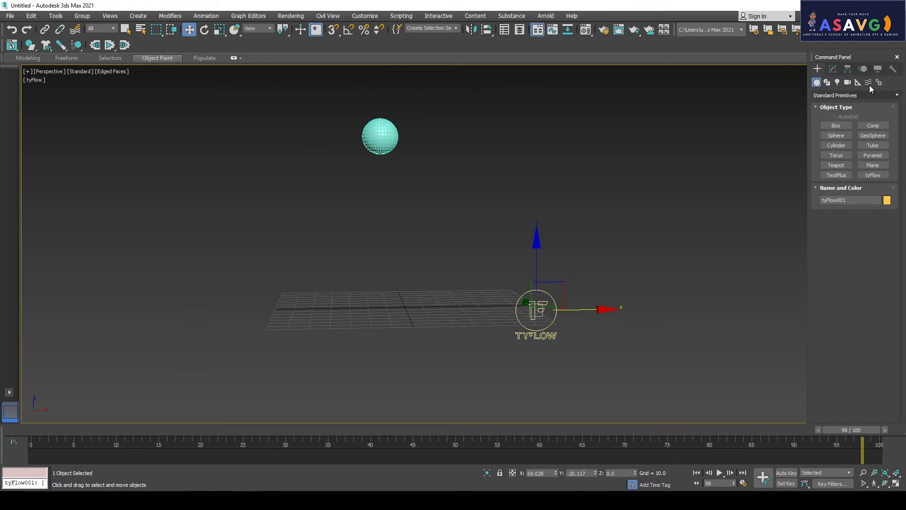
pyautogui.click(832, 69)
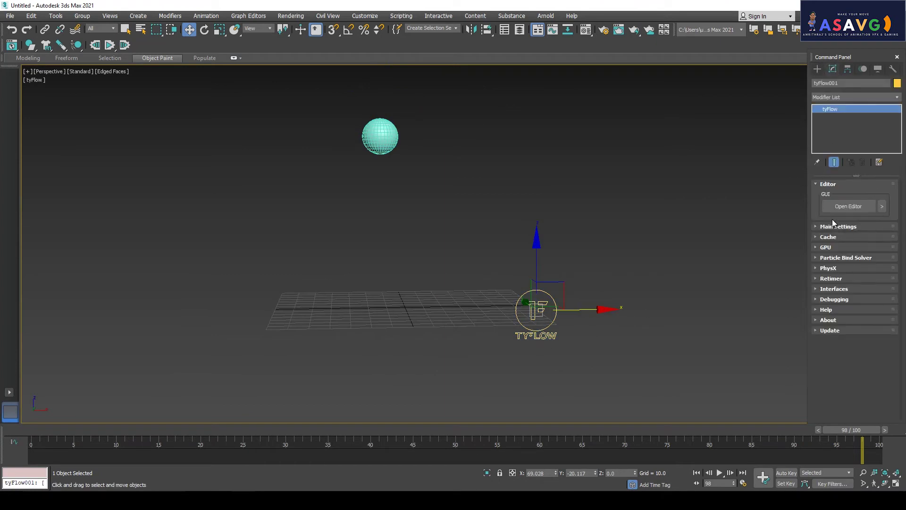
# Open the tyFlow editor and add Event_001 with Birth Objects and Display (Geometry)
pyautogui.click(859, 210)
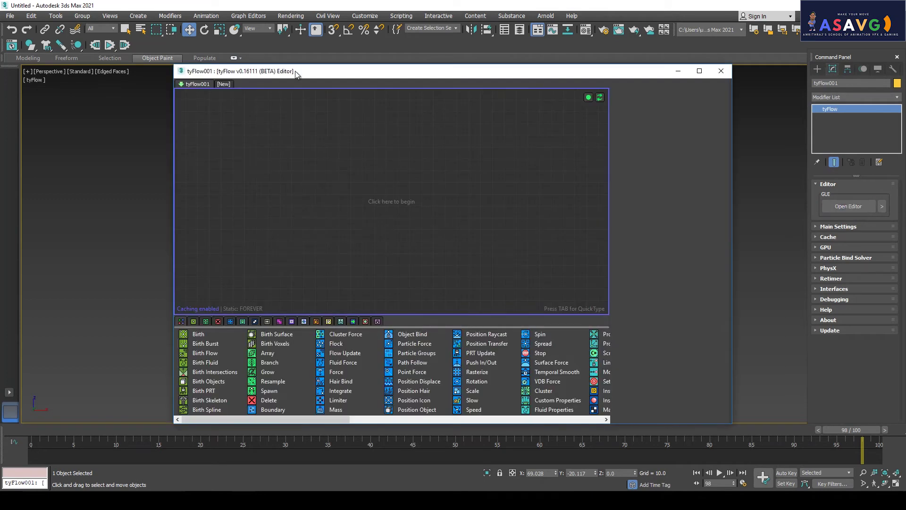
pyautogui.moveTo(296, 72); pyautogui.dragTo(336, 69)
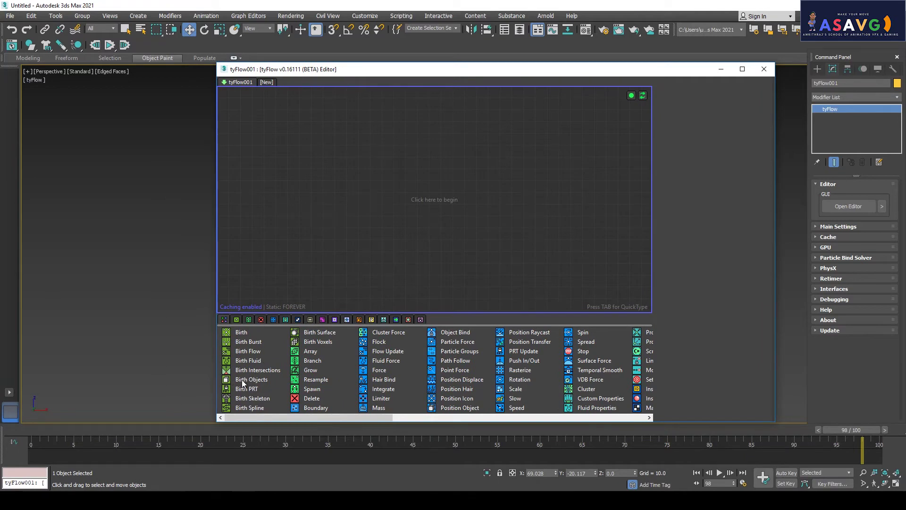
pyautogui.moveTo(251, 382); pyautogui.dragTo(425, 170)
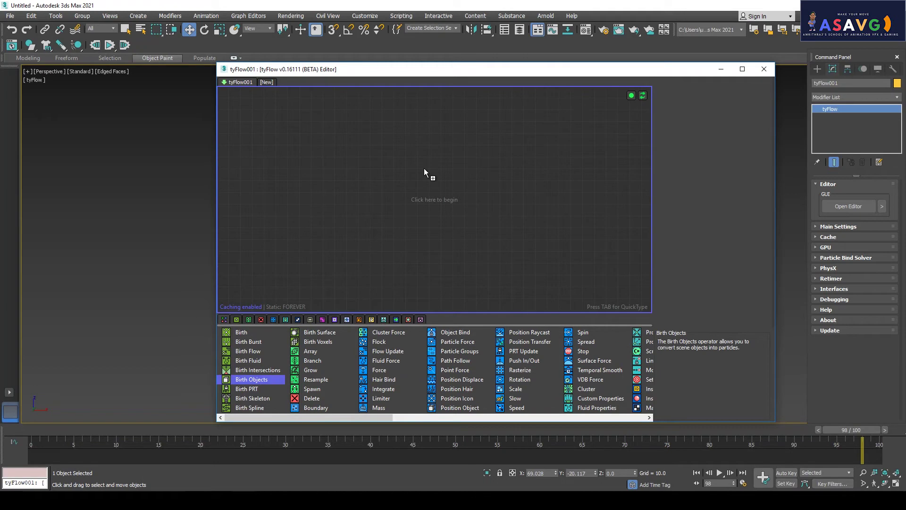
pyautogui.moveTo(424, 172); pyautogui.dragTo(423, 173)
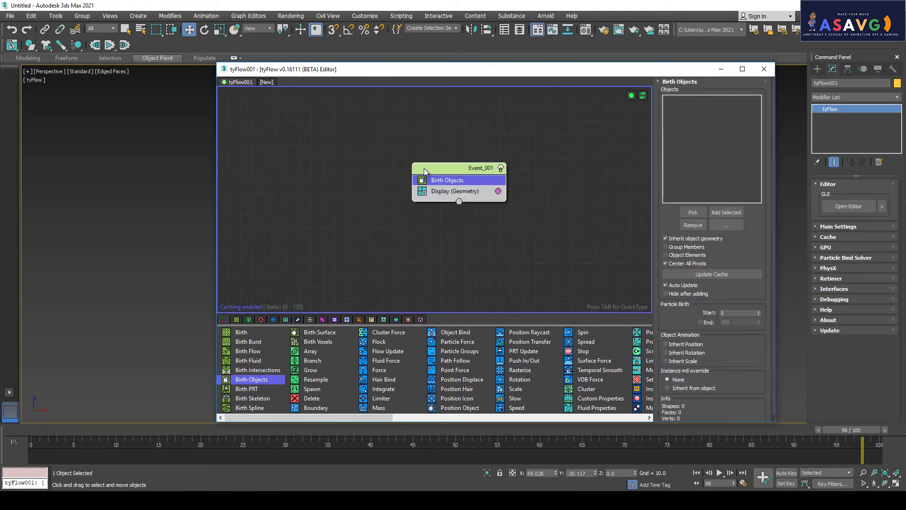
pyautogui.moveTo(421, 202); pyautogui.dragTo(336, 187)
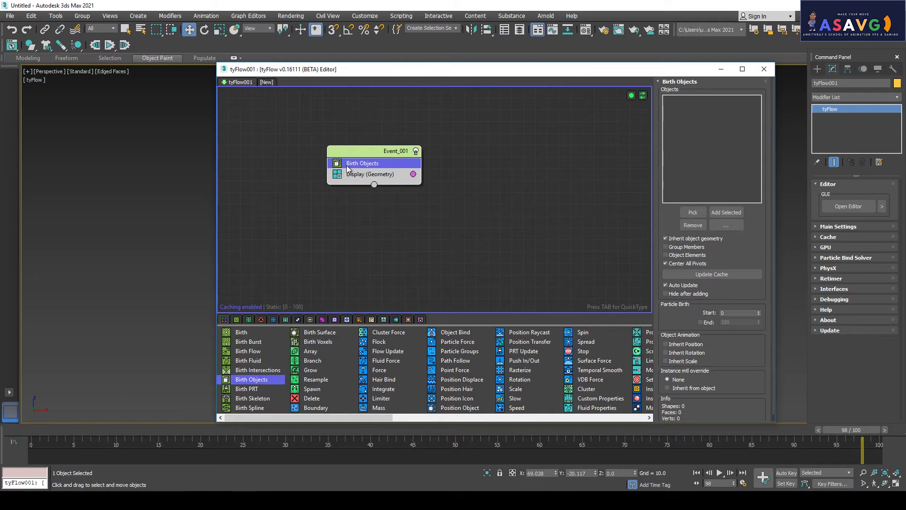
# Reposition the editor window and bring Event_001 back into view in the canvas
pyautogui.moveTo(356, 73)
pyautogui.mouseDown()
pyautogui.moveTo(80, 198)
pyautogui.moveTo(168, 199)
pyautogui.mouseUp()
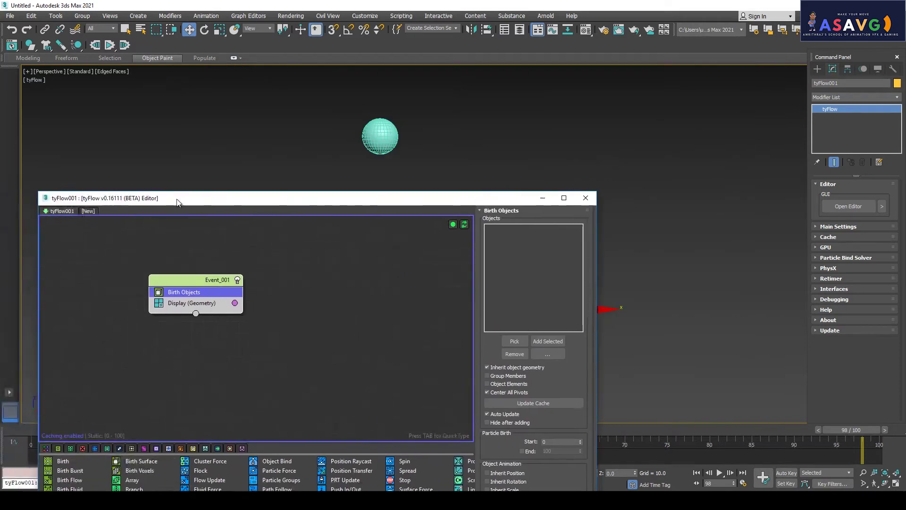
pyautogui.moveTo(429, 199)
pyautogui.mouseDown()
pyautogui.moveTo(820, 175)
pyautogui.moveTo(208, 145)
pyautogui.mouseUp()
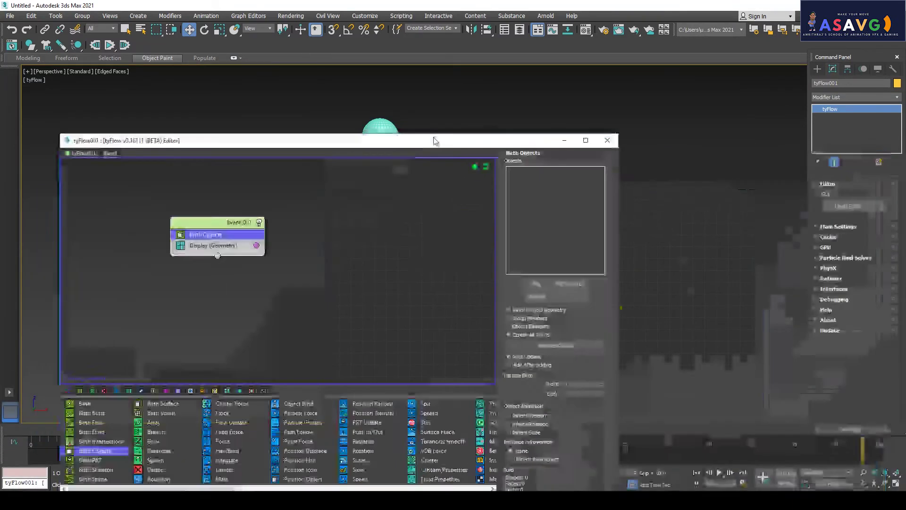
pyautogui.click(453, 161)
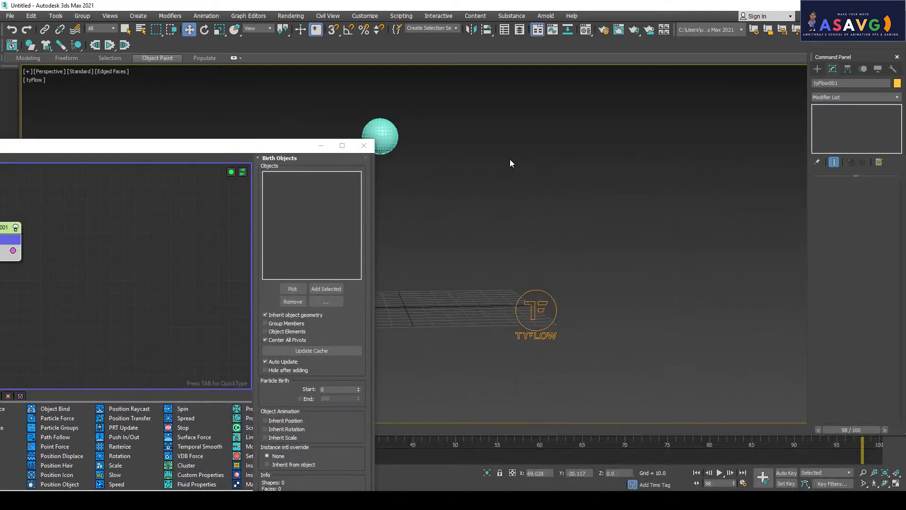
pyautogui.moveTo(453, 162); pyautogui.dragTo(548, 204, button='middle')
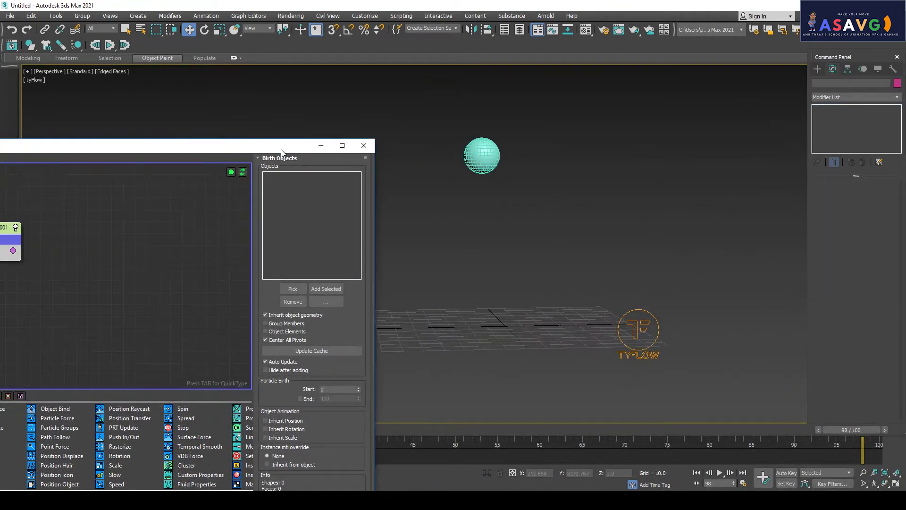
pyautogui.moveTo(282, 149); pyautogui.dragTo(310, 104)
pyautogui.click(481, 228)
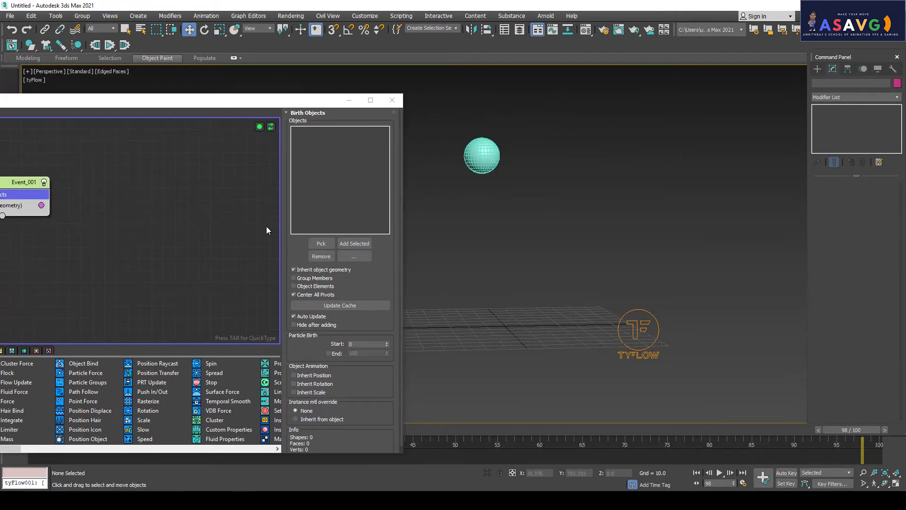
pyautogui.moveTo(9, 182); pyautogui.dragTo(131, 181)
# Pick Sphere001 as the Birth Objects source object
pyautogui.click(321, 243)
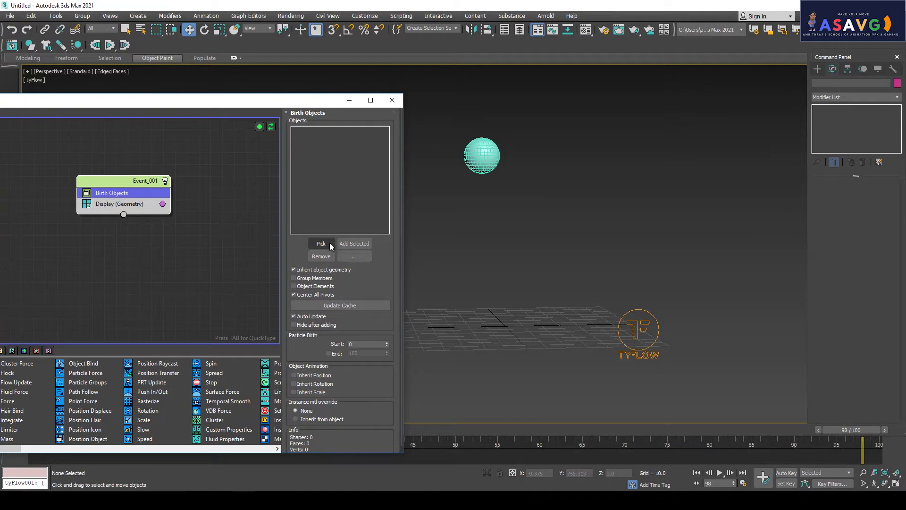
pyautogui.click(487, 155)
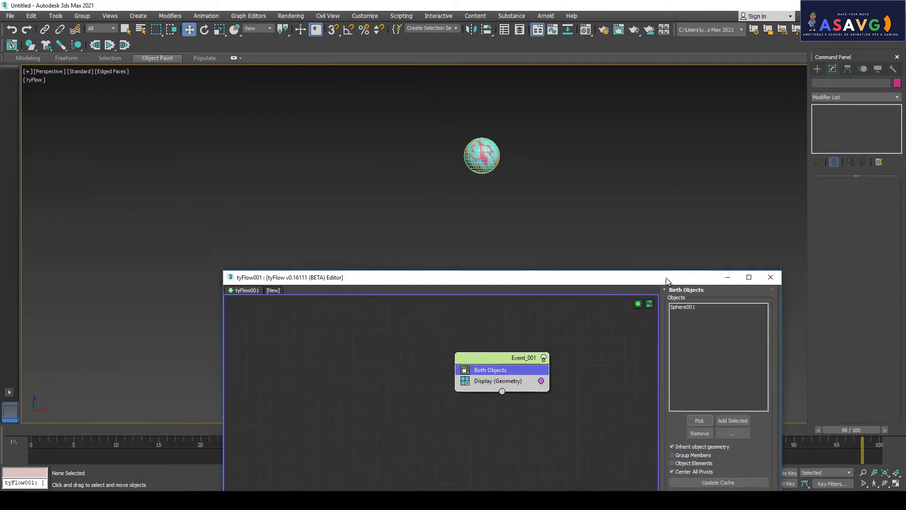
pyautogui.moveTo(287, 101); pyautogui.dragTo(813, 222)
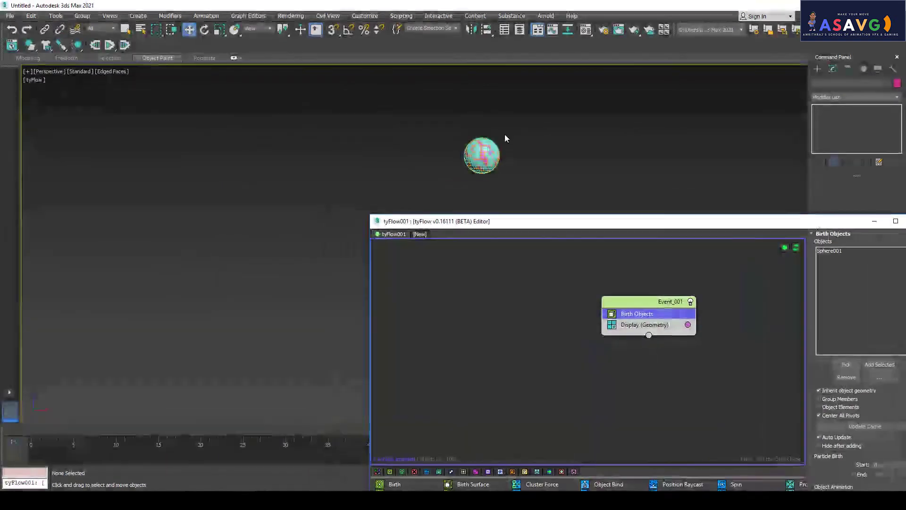
pyautogui.scroll(3, 482, 140)
pyautogui.moveTo(481, 140); pyautogui.dragTo(406, 198, button='middle')
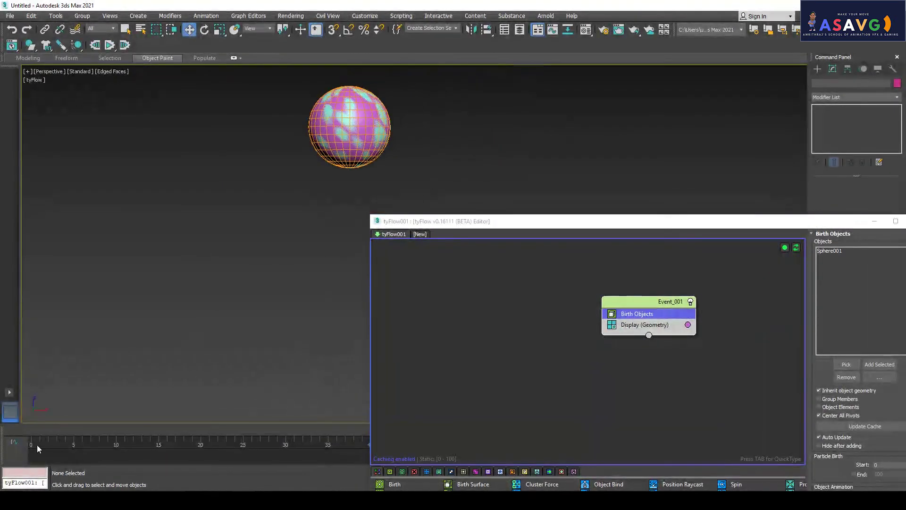
# Scrub the timeline to preview the particles, then reposition the editor and Event_001
pyautogui.moveTo(34, 435); pyautogui.dragTo(536, 444)
pyautogui.moveTo(536, 221); pyautogui.dragTo(355, 150)
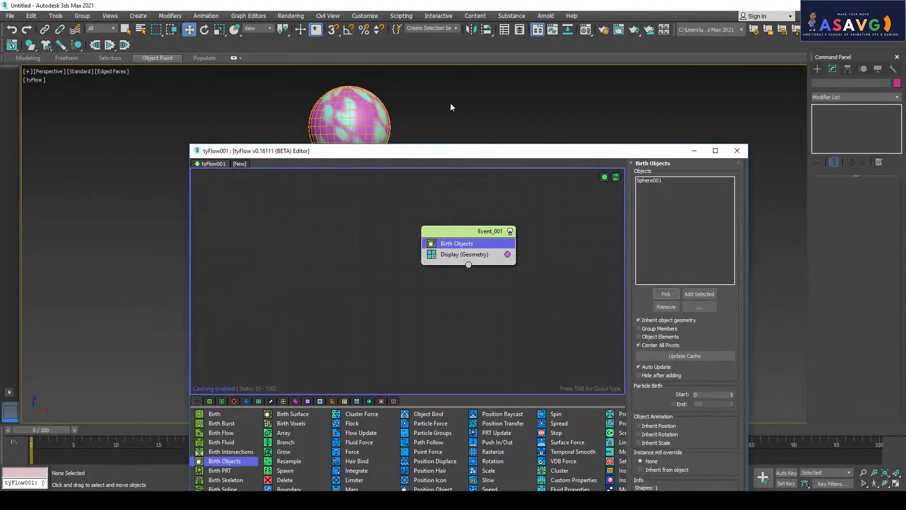
pyautogui.moveTo(405, 151)
pyautogui.mouseDown()
pyautogui.moveTo(527, 128)
pyautogui.moveTo(596, 185)
pyautogui.moveTo(372, 96)
pyautogui.mouseUp()
pyautogui.moveTo(531, 174); pyautogui.dragTo(403, 140)
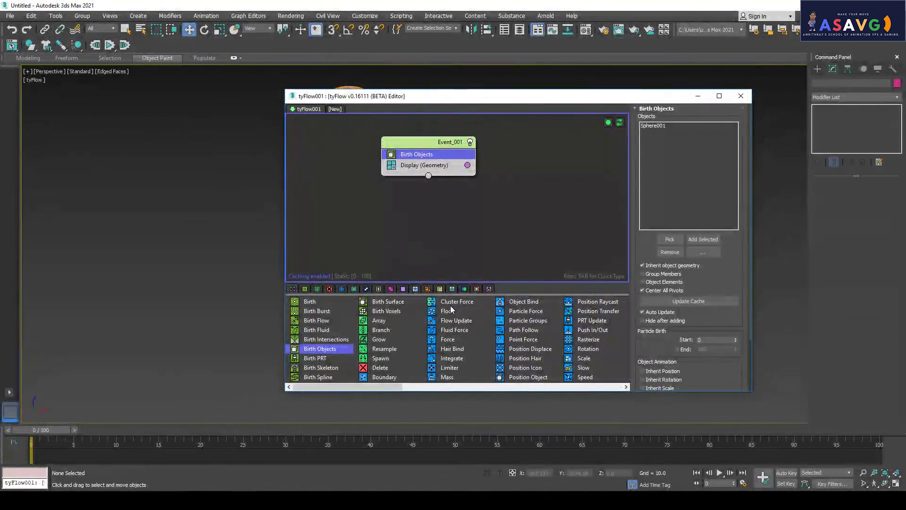
# Maximize the tyFlow editor and browse the birth, force and property operator categories
pyautogui.click(719, 96)
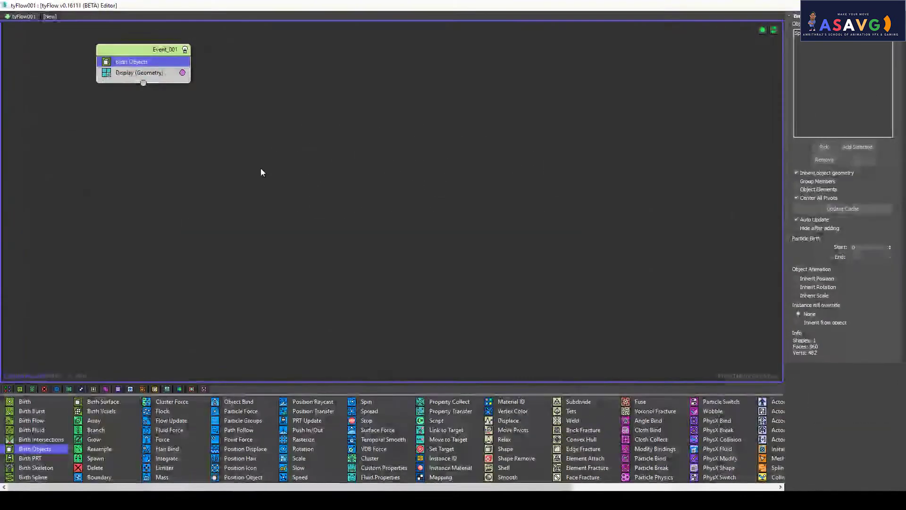
pyautogui.click(20, 389)
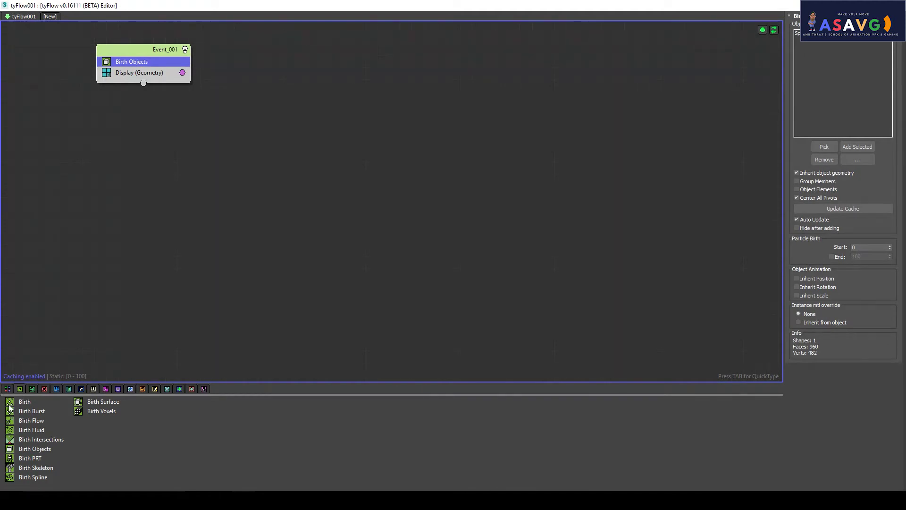
pyautogui.click(35, 389)
pyautogui.click(46, 389)
pyautogui.click(58, 391)
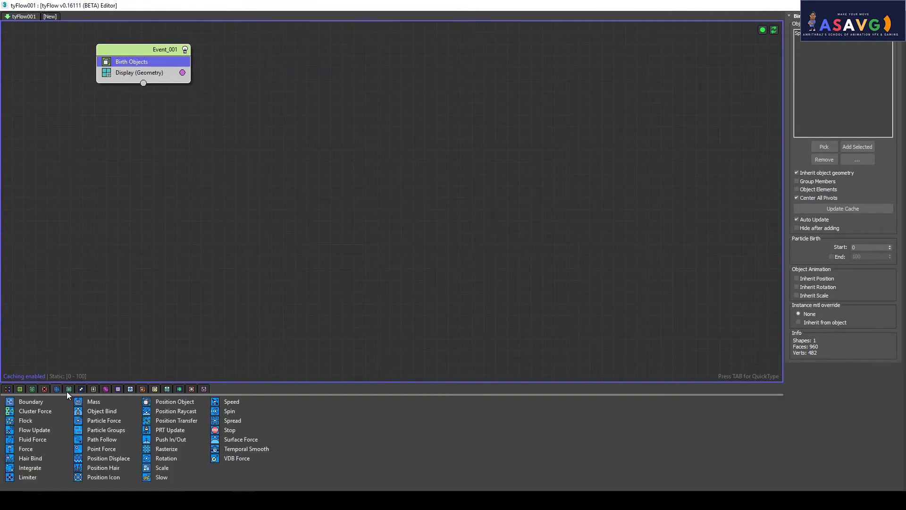
pyautogui.click(69, 390)
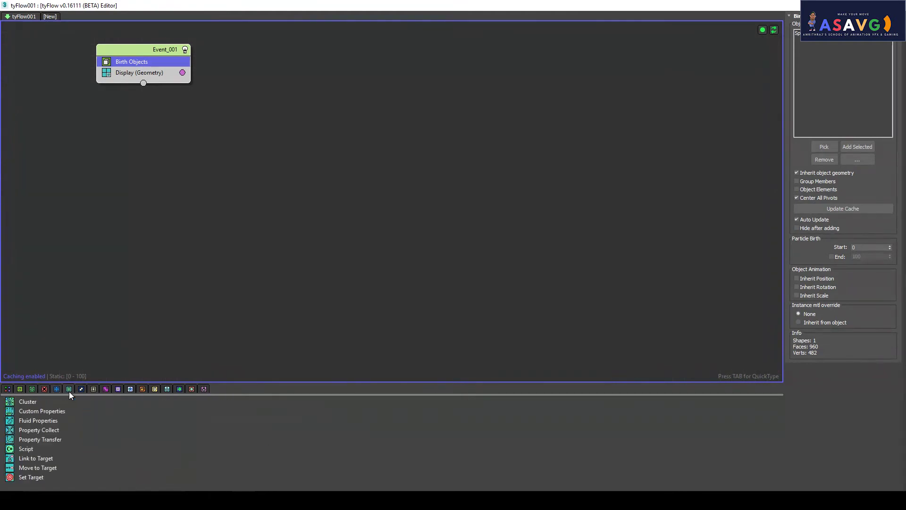
# Browse the PhysX, Actor, test and export categories, show all operators, and center Event_001
pyautogui.click(119, 390)
pyautogui.click(131, 390)
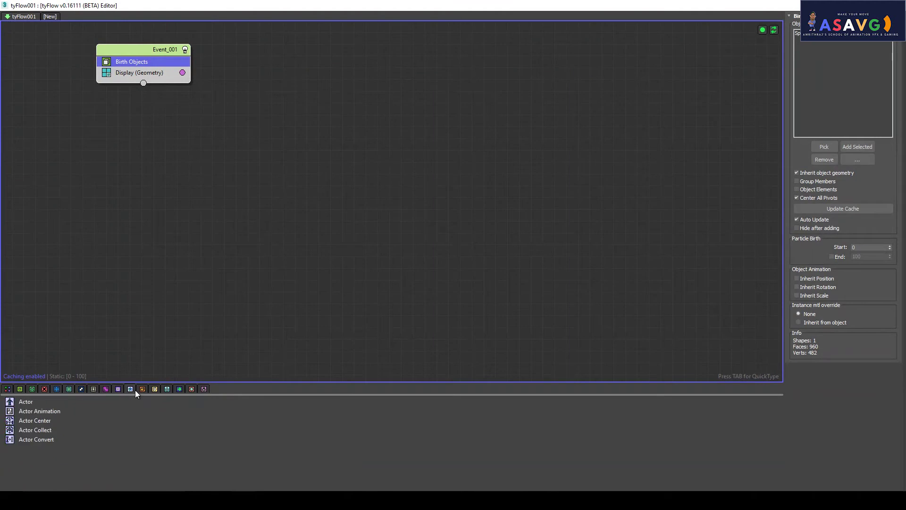
pyautogui.click(155, 389)
pyautogui.click(179, 389)
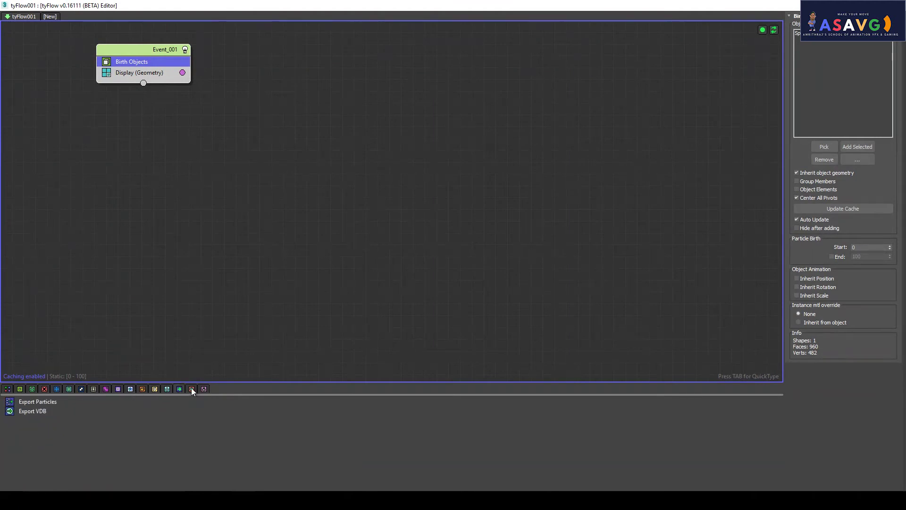
pyautogui.click(8, 389)
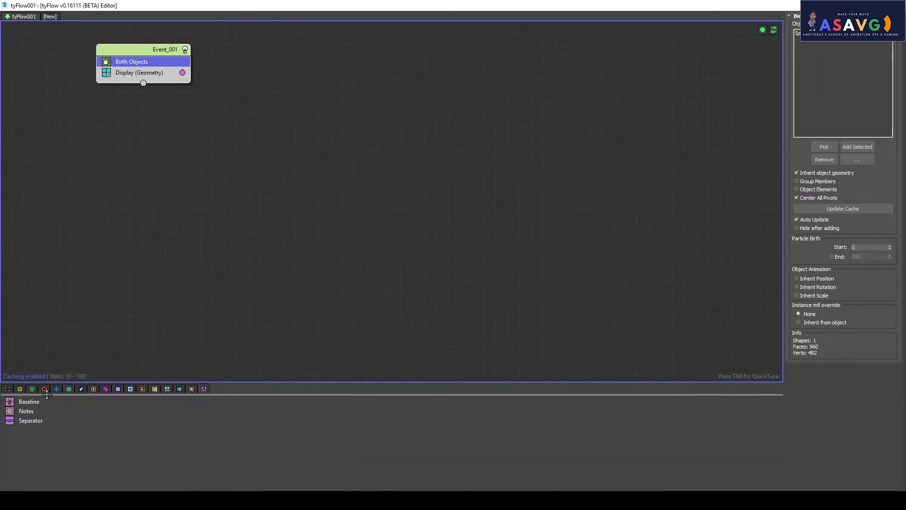
pyautogui.click(7, 390)
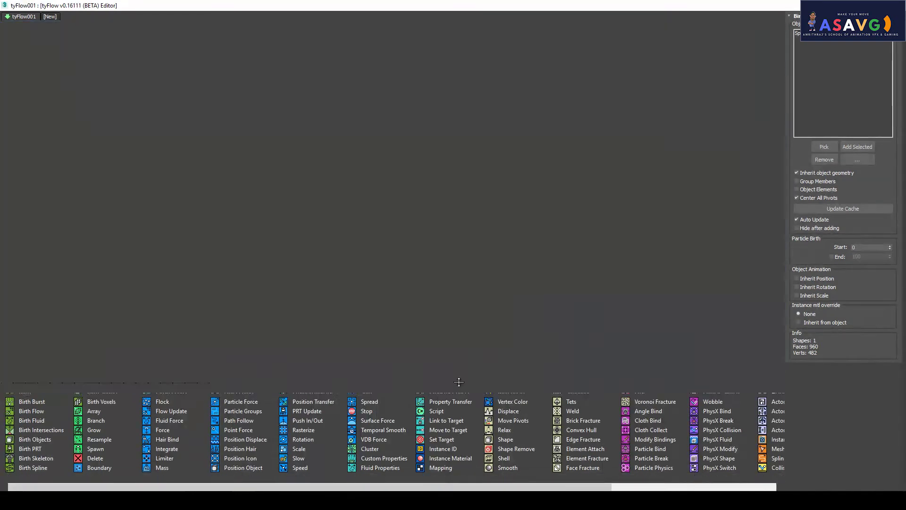
pyautogui.moveTo(468, 385); pyautogui.dragTo(467, 357)
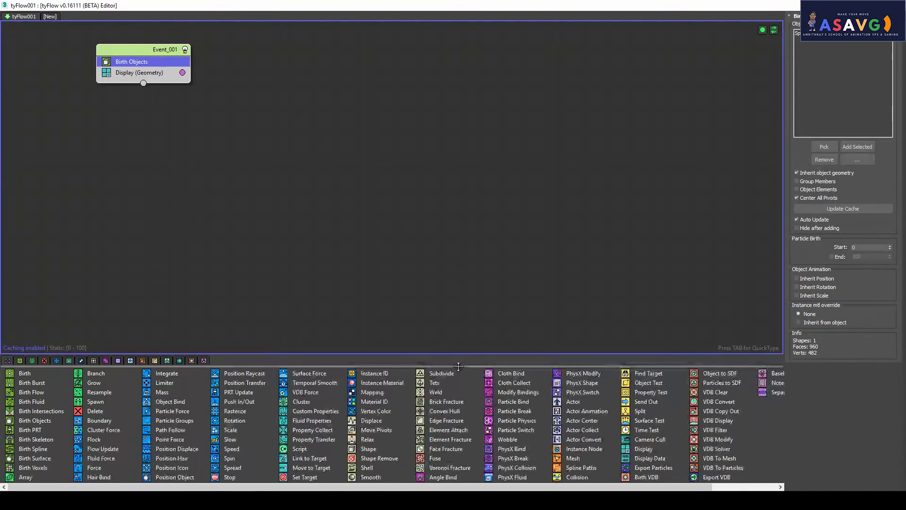
pyautogui.moveTo(140, 44); pyautogui.dragTo(348, 79)
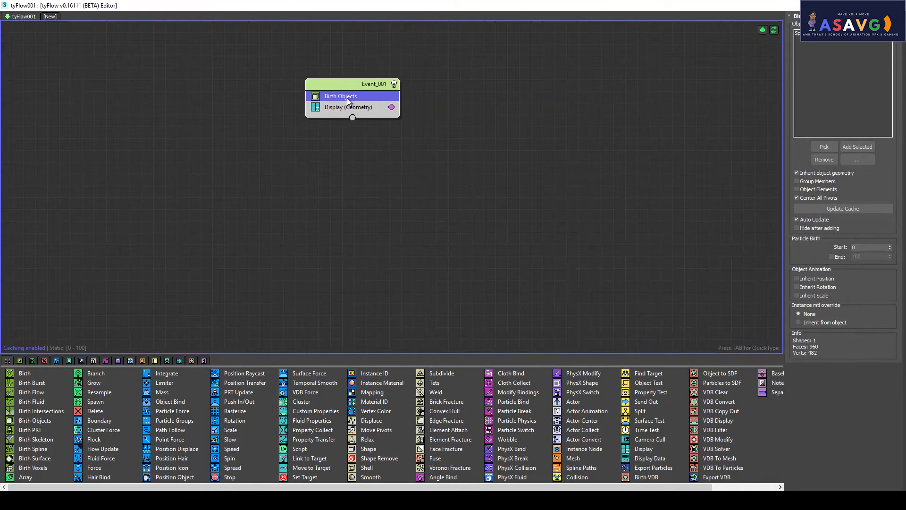
# Insert a PhysX Shape (Convex Hull) operator via 'ph' search and play the simulation
pyautogui.press('Tab')
pyautogui.write('ph')
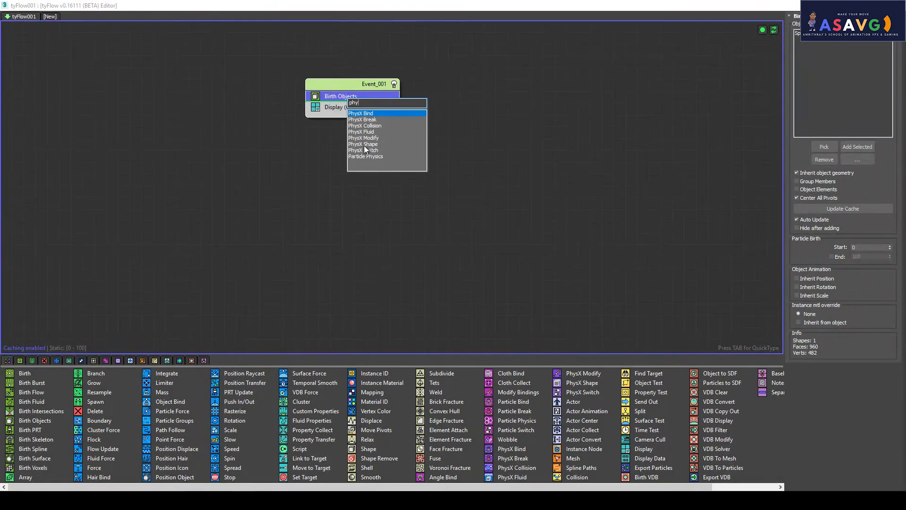
pyautogui.click(368, 143)
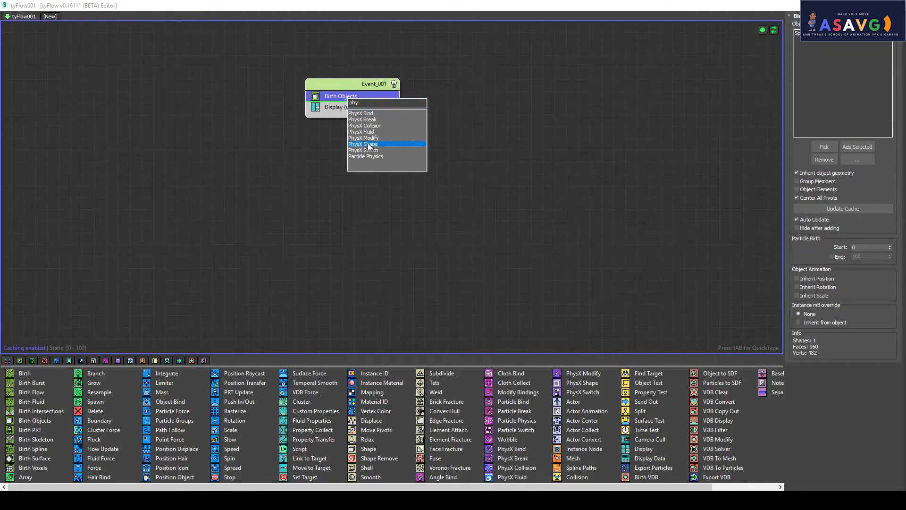
pyautogui.doubleClick(368, 144)
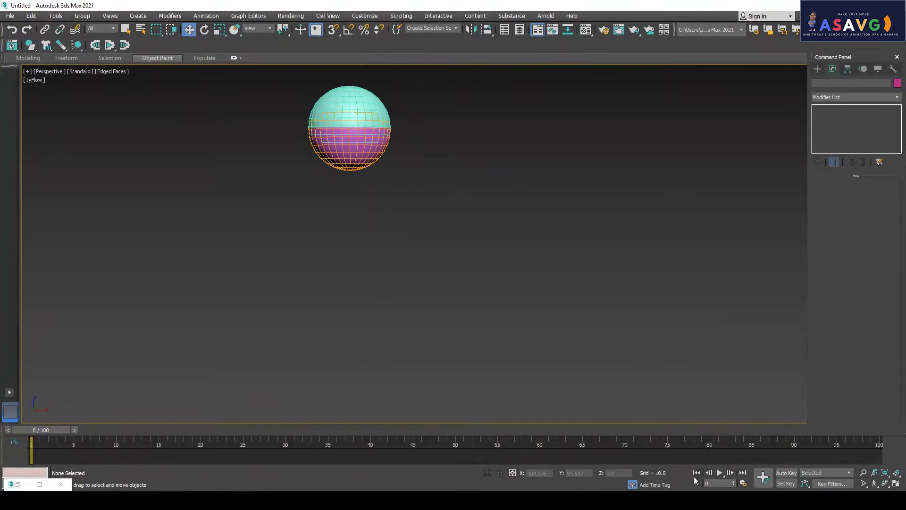
pyautogui.click(720, 473)
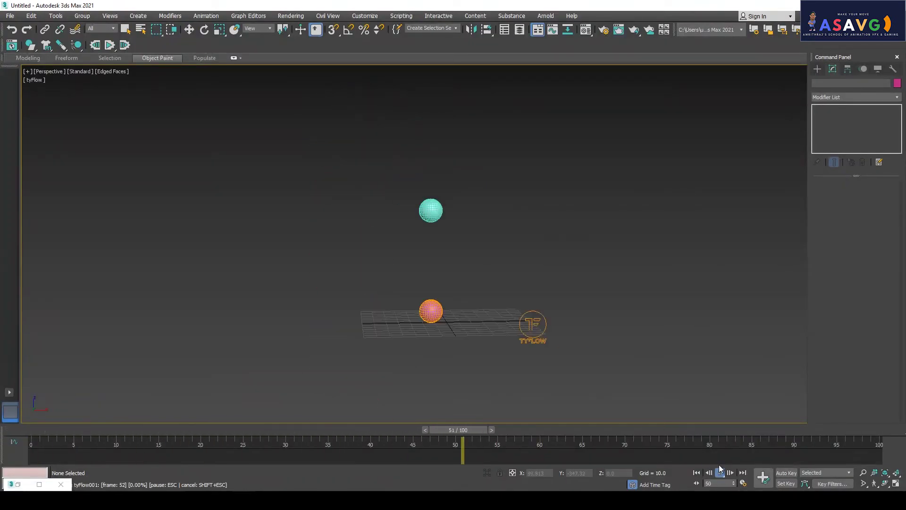
# Replay the simulation from the start, then scrub to frame 12 and orbit around the spheres
pyautogui.press('w')
pyautogui.click(696, 472)
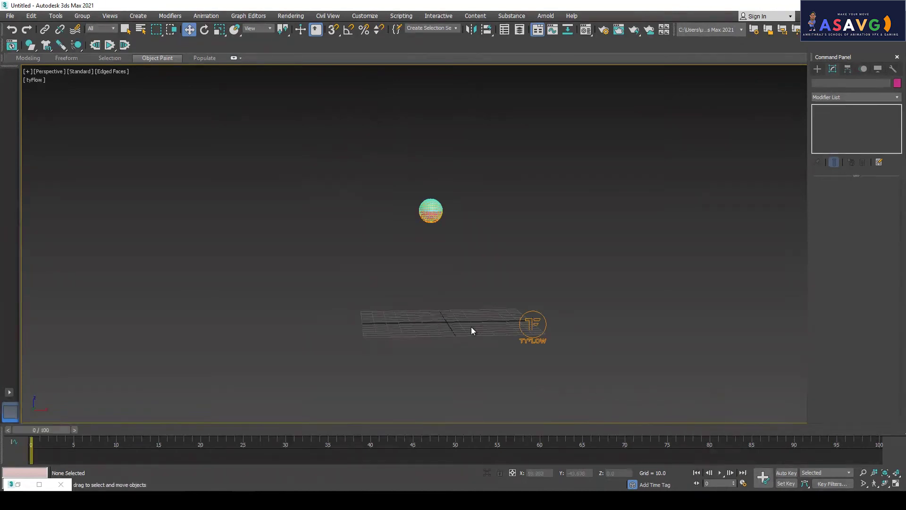
pyautogui.scroll(2, 471, 329)
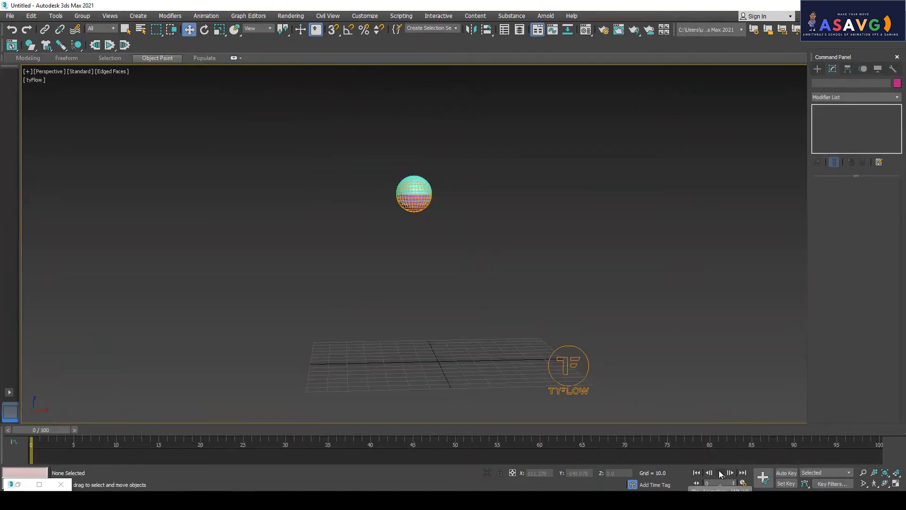
pyautogui.click(719, 473)
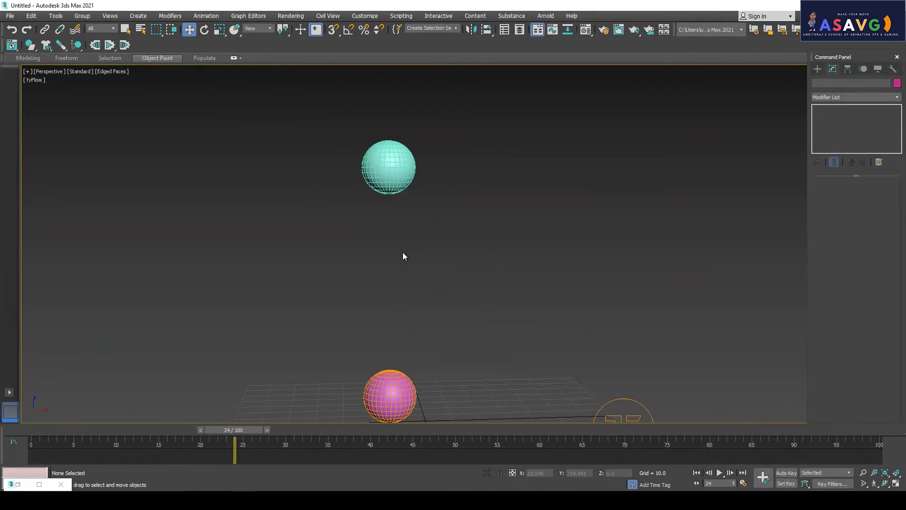
pyautogui.scroll(3, 471, 250)
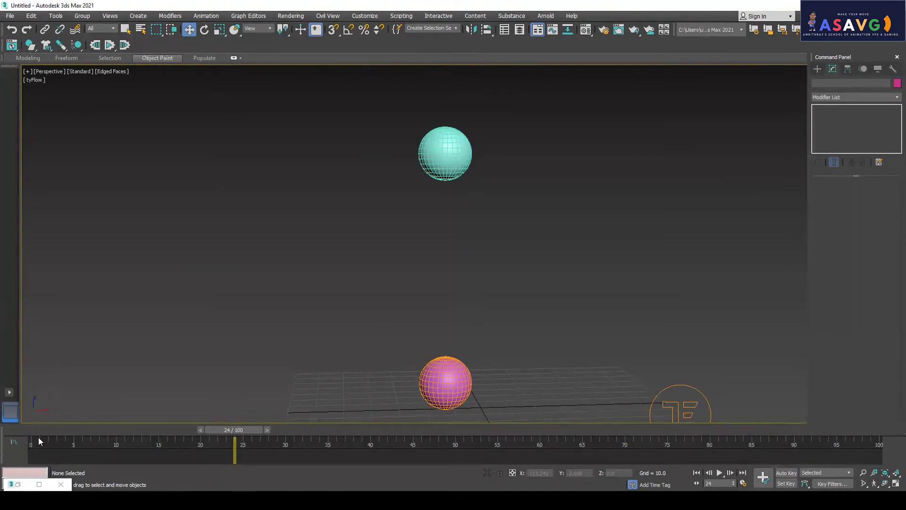
pyautogui.moveTo(234, 429); pyautogui.dragTo(132, 434)
pyautogui.press('w')
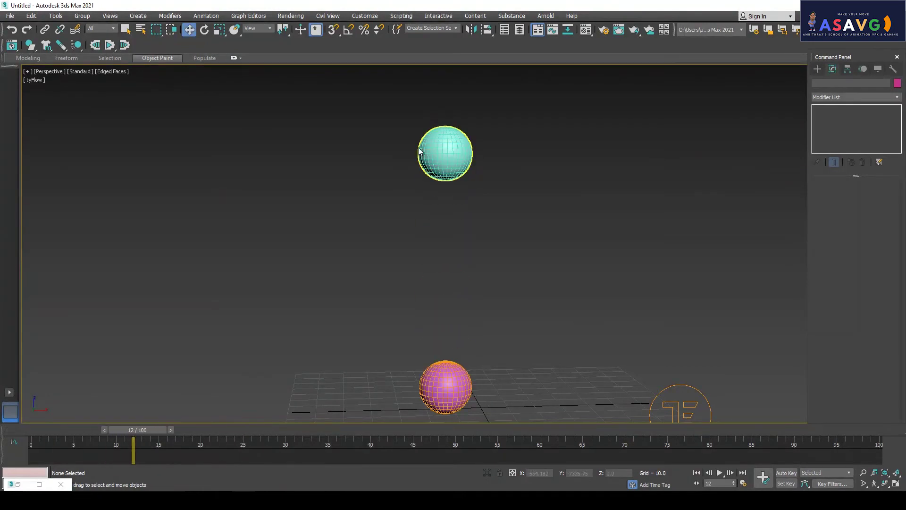
pyautogui.moveTo(463, 223)
pyautogui.keyDown('alt'); pyautogui.mouseDown(button='middle')
pyautogui.moveTo(433, 239)
pyautogui.moveTo(437, 245)
pyautogui.mouseUp(button='middle'); pyautogui.keyUp('alt')
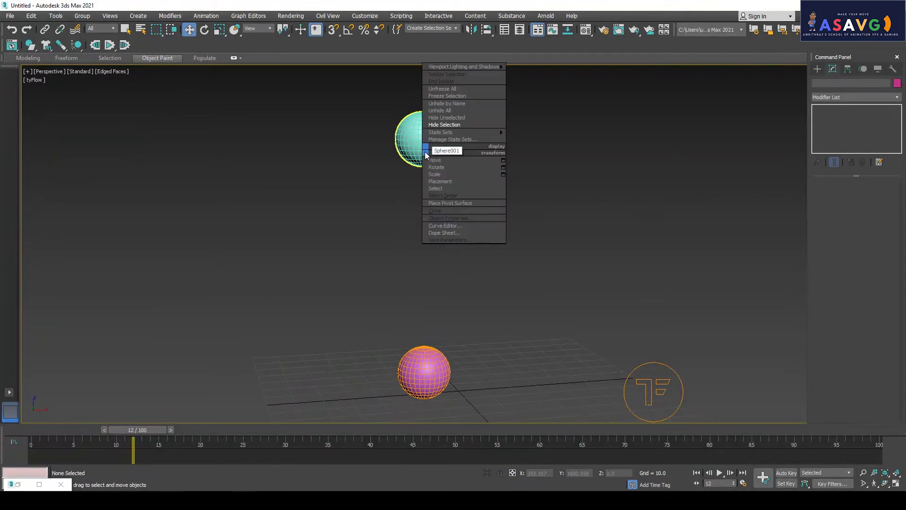
# Hide the cyan source sphere Sphere001 with Hide Selection
pyautogui.click(442, 125)
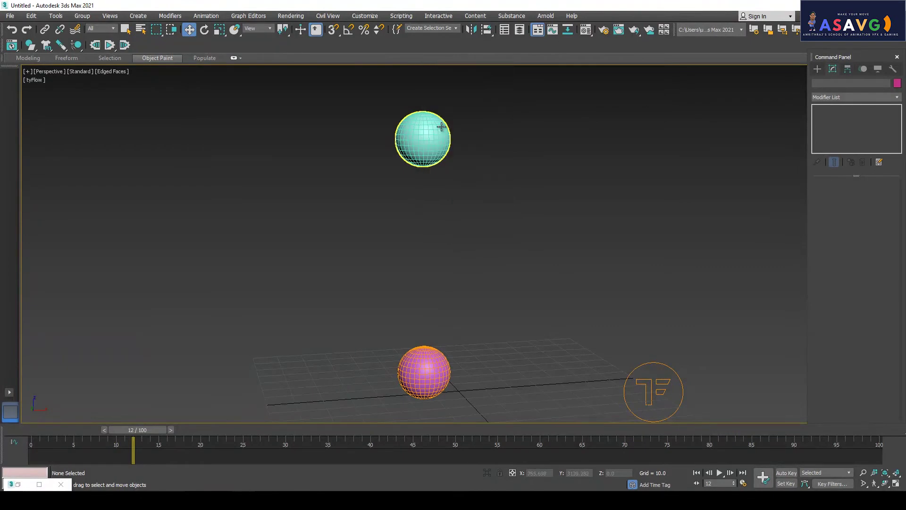
pyautogui.rightClick(441, 126)
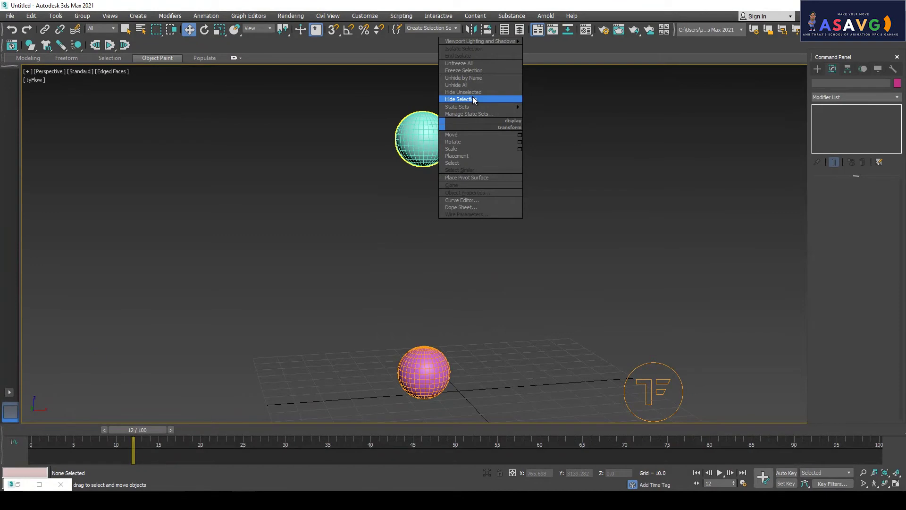
pyautogui.click(473, 99)
pyautogui.moveTo(467, 106)
pyautogui.click(439, 129)
pyautogui.rightClick(438, 130)
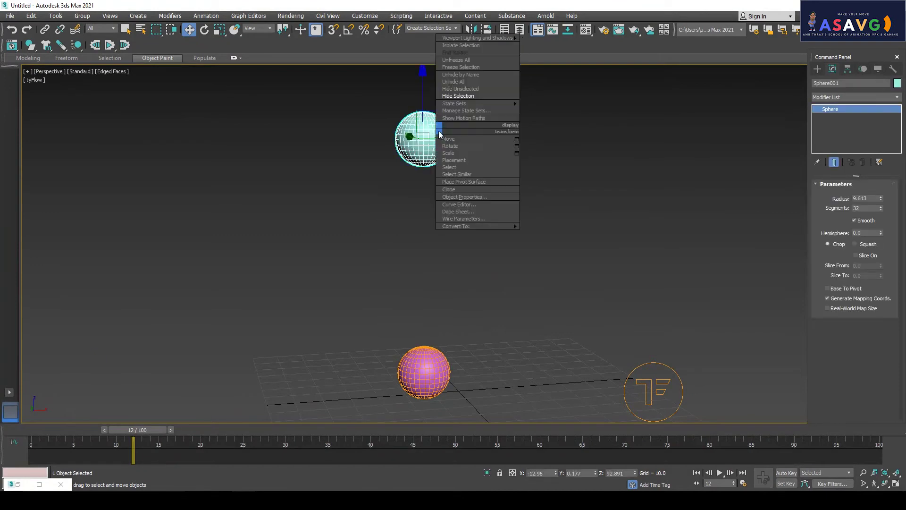
pyautogui.click(469, 95)
# Rewind to frame 0 and play until the pink sphere lands on the grid
pyautogui.keyDown('alt'); pyautogui.moveTo(457, 247); pyautogui.dragTo(321, 254, button='middle'); pyautogui.keyUp('alt')
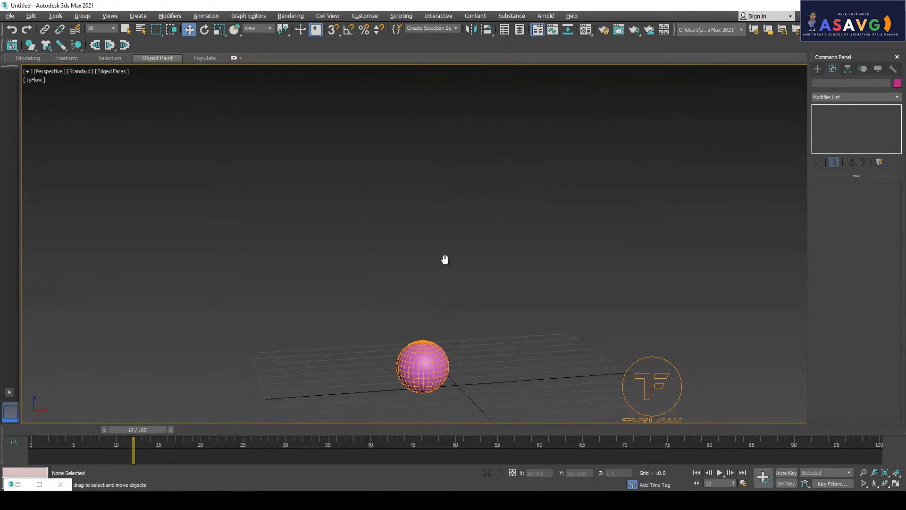
pyautogui.moveTo(108, 430); pyautogui.dragTo(10, 430)
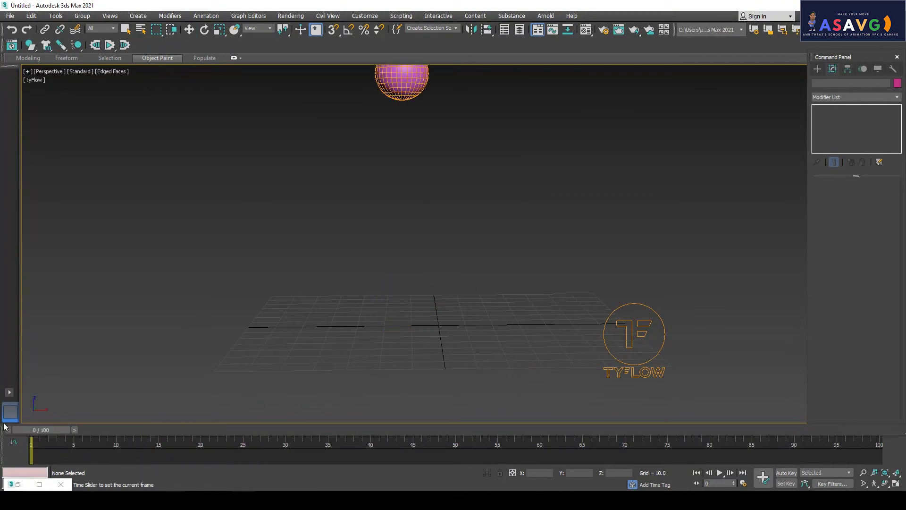
pyautogui.moveTo(223, 299); pyautogui.dragTo(279, 307, button='middle')
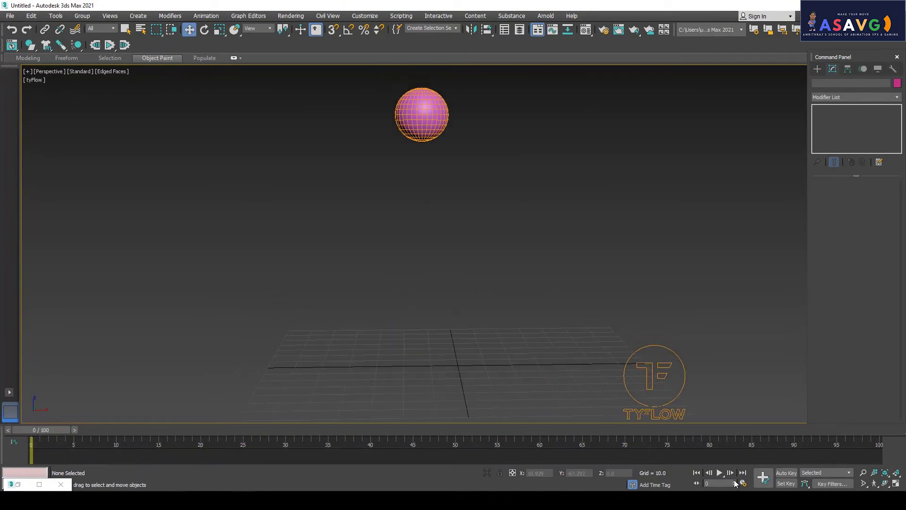
pyautogui.click(719, 473)
pyautogui.click(719, 472)
pyautogui.moveTo(421, 377)
pyautogui.keyDown('alt'); pyautogui.mouseDown(button='middle')
pyautogui.moveTo(408, 310)
pyautogui.moveTo(386, 305)
pyautogui.mouseUp(button='middle'); pyautogui.keyUp('alt')
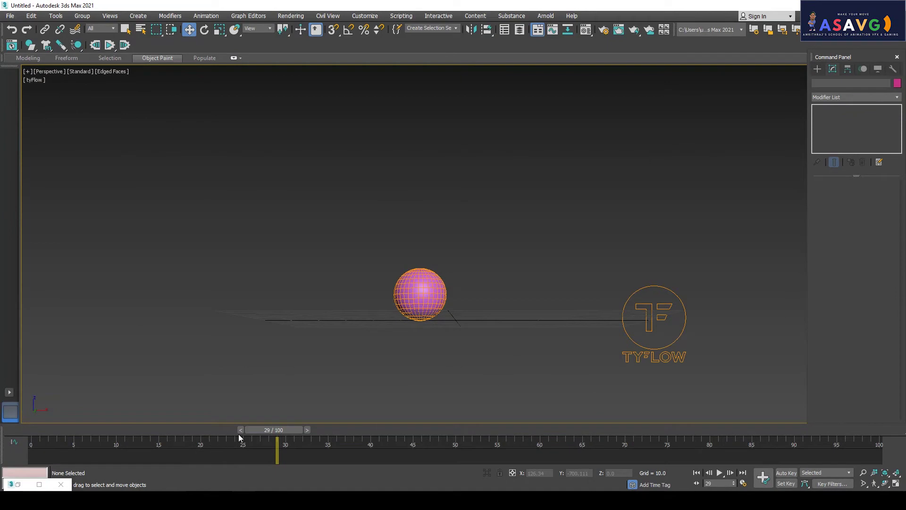
pyautogui.moveTo(239, 434); pyautogui.dragTo(1, 432)
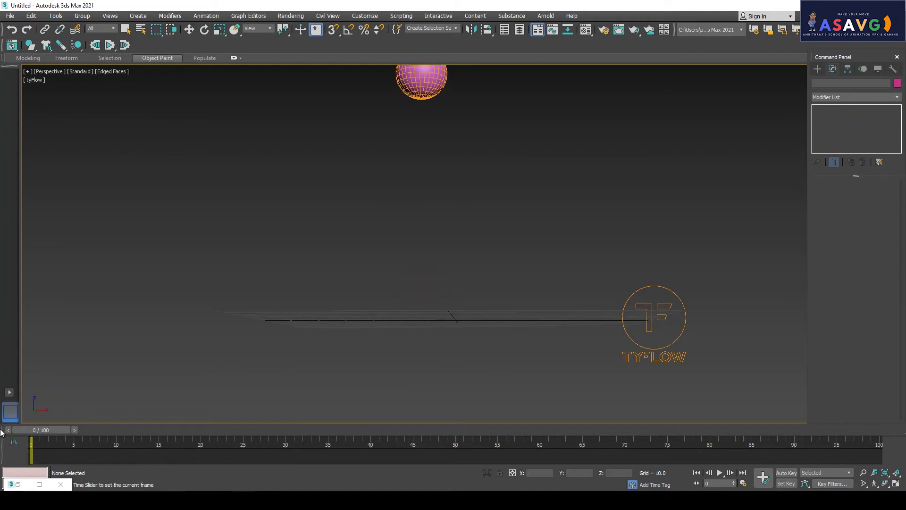
# Reopen the tyFlow editor and insert a 10-point Voronoi Fracture operator via 'vor' search
pyautogui.click(39, 484)
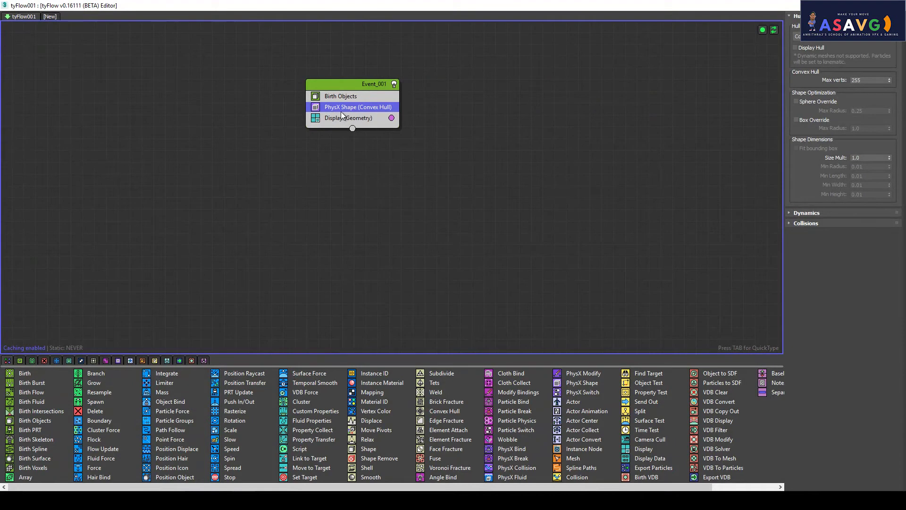
pyautogui.press('Tab')
pyautogui.write('vor')
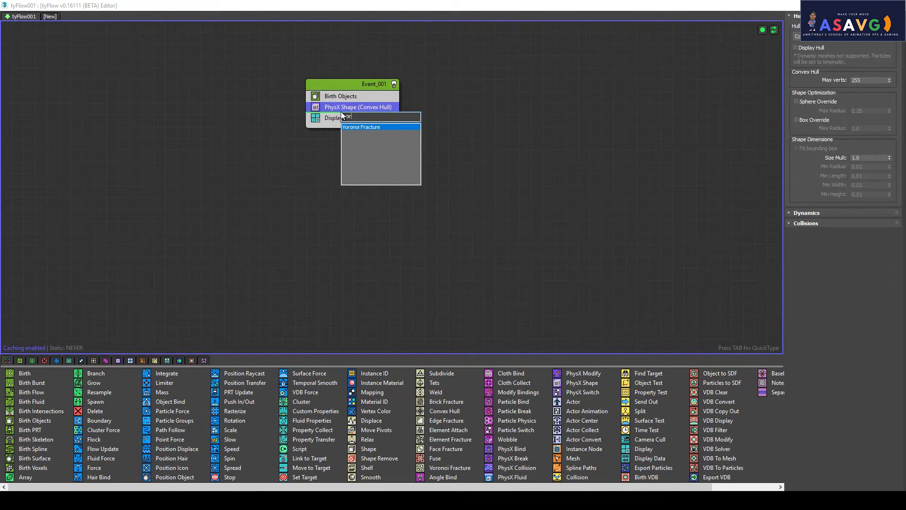
pyautogui.click(379, 128)
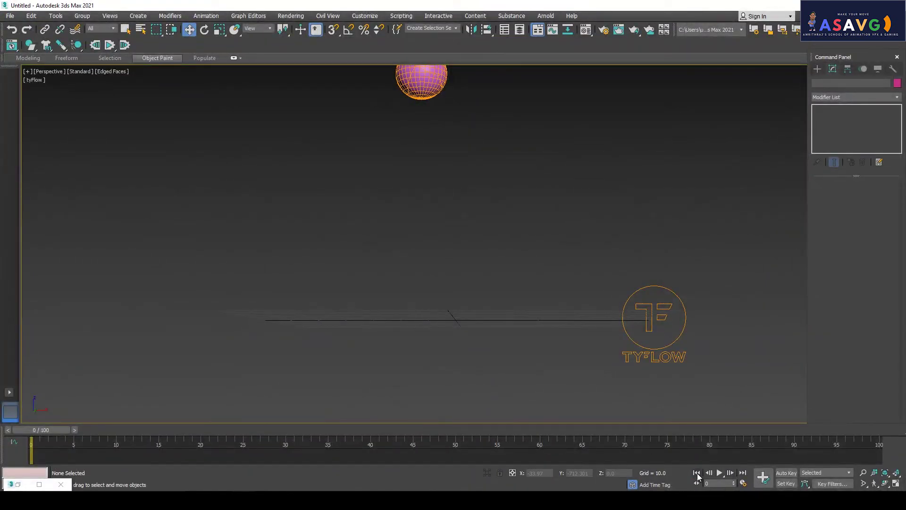
# Play the simulation and pause at frame 27 to view the Voronoi fragments on impact
pyautogui.keyDown('alt'); pyautogui.moveTo(477, 324); pyautogui.dragTo(456, 321, button='middle'); pyautogui.keyUp('alt')
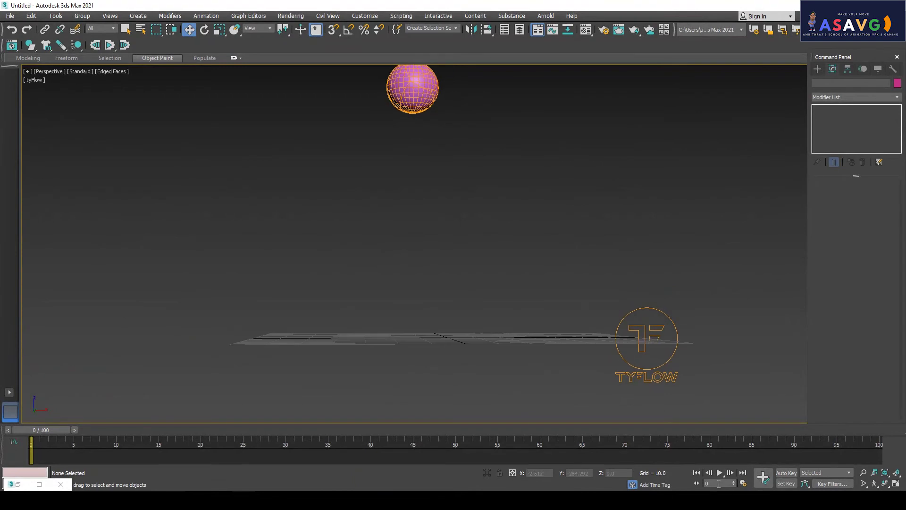
pyautogui.click(719, 473)
pyautogui.moveTo(439, 364)
pyautogui.keyDown('alt'); pyautogui.mouseDown(button='middle')
pyautogui.moveTo(489, 391)
pyautogui.moveTo(528, 353)
pyautogui.moveTo(330, 311)
pyautogui.mouseUp(button='middle'); pyautogui.keyUp('alt')
pyautogui.click(719, 472)
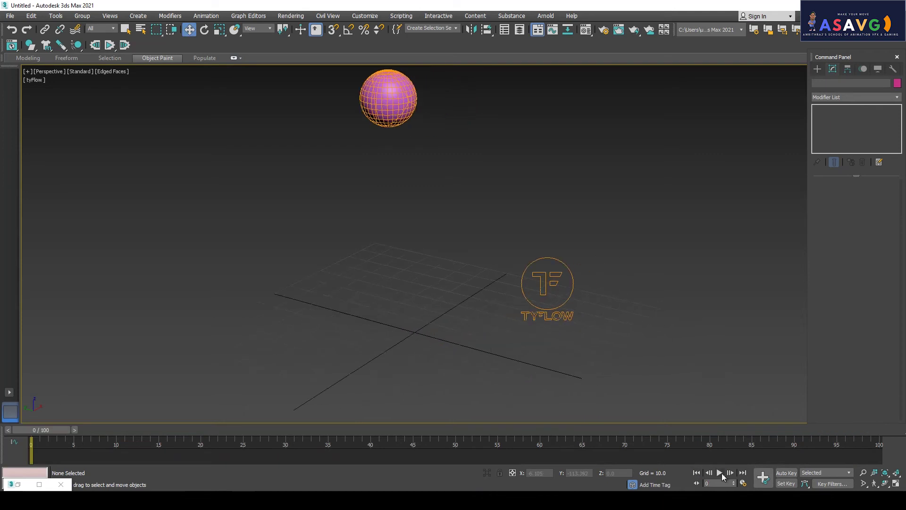
pyautogui.click(719, 472)
pyautogui.click(720, 473)
pyautogui.press('w')
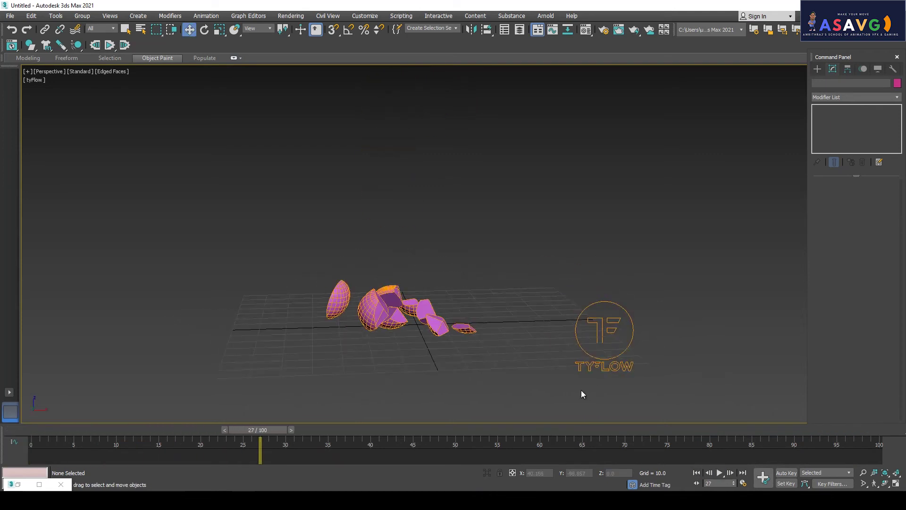
pyautogui.scroll(3, 468, 344)
pyautogui.moveTo(469, 344); pyautogui.dragTo(469, 288, button='middle')
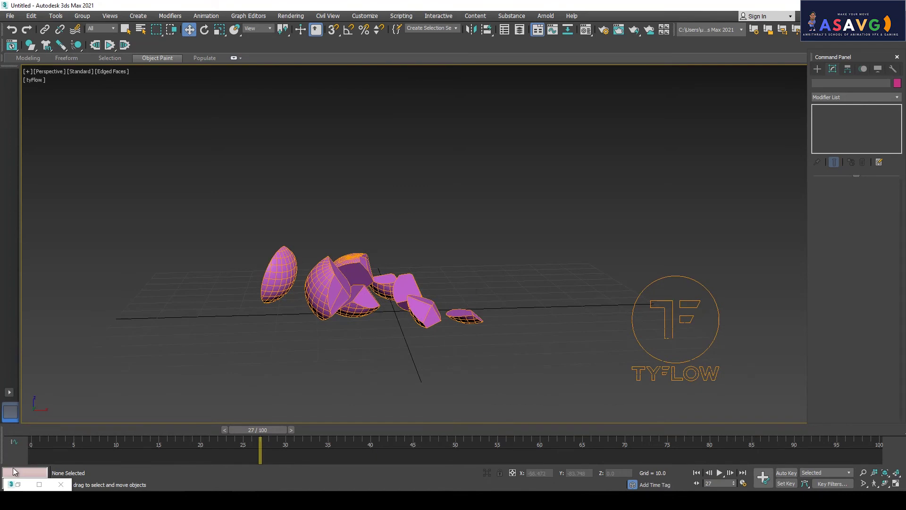
# Raise Voronoi Fracture points to 150, then replay the simulation from frame 0
pyautogui.click(40, 484)
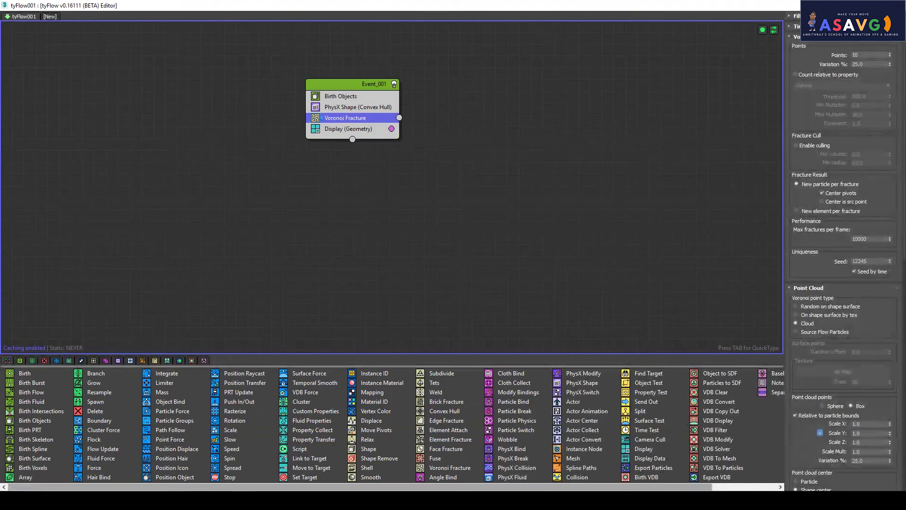
pyautogui.click(862, 55)
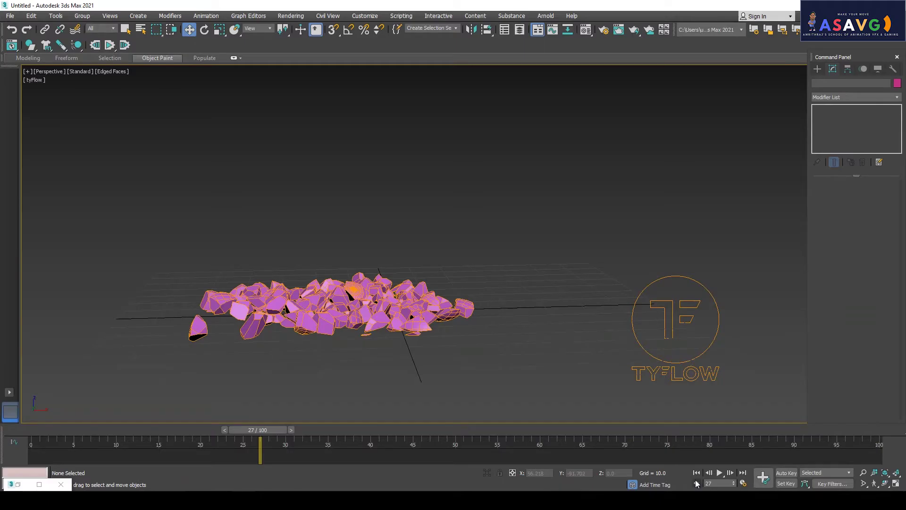
pyautogui.click(695, 472)
pyautogui.scroll(-3, 549, 323)
pyautogui.click(720, 473)
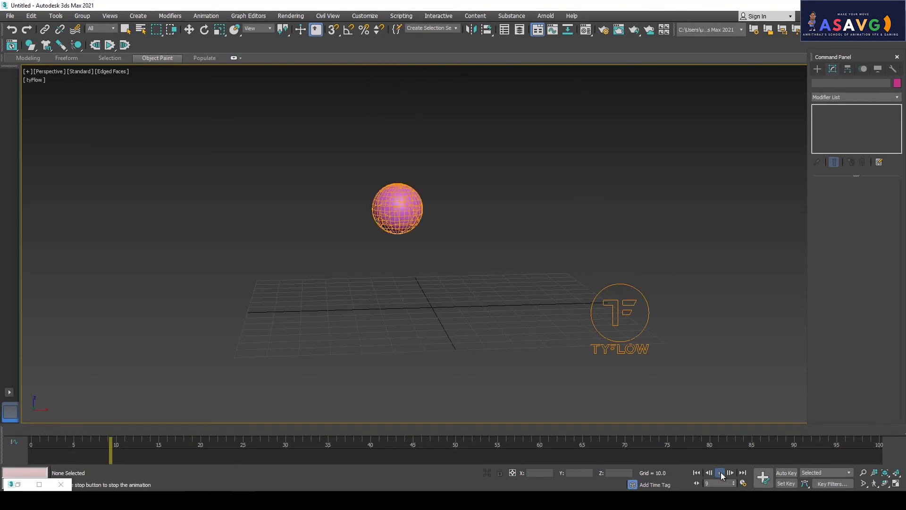
pyautogui.click(720, 474)
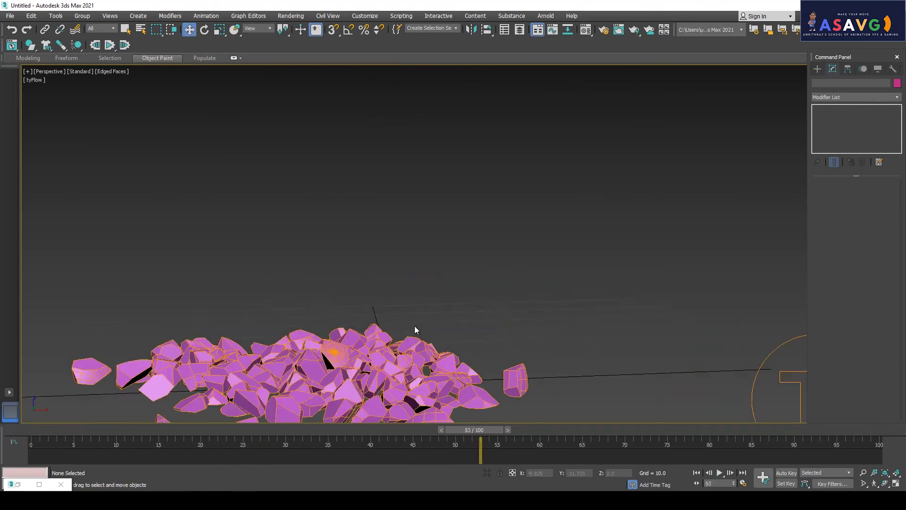
pyautogui.scroll(5, 404, 299)
pyautogui.scroll(-5, 404, 298)
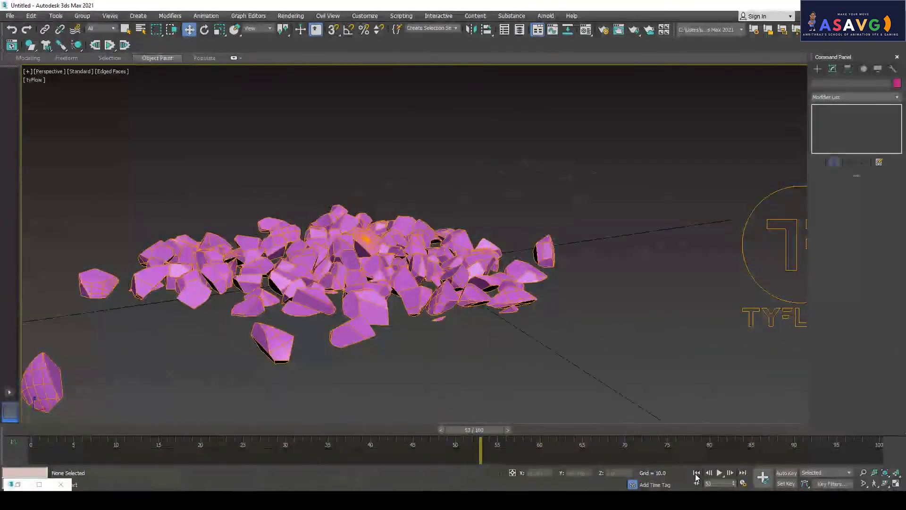
pyautogui.click(696, 472)
pyautogui.moveTo(538, 324)
pyautogui.mouseDown(button='middle')
pyautogui.moveTo(508, 279)
pyautogui.moveTo(491, 305)
pyautogui.moveTo(461, 281)
pyautogui.moveTo(596, 362)
pyautogui.mouseUp(button='middle')
pyautogui.click(718, 472)
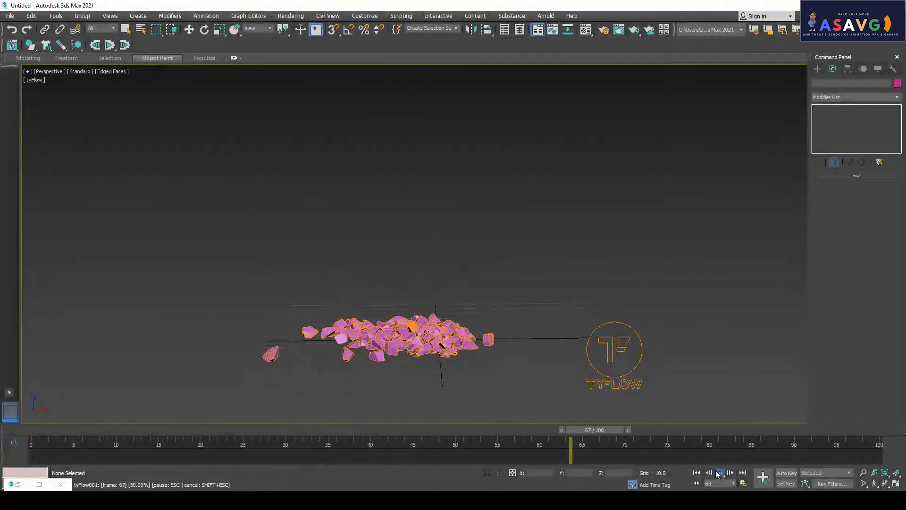
pyautogui.press('w')
pyautogui.keyDown('alt'); pyautogui.moveTo(504, 301); pyautogui.dragTo(515, 288, button='middle'); pyautogui.keyUp('alt')
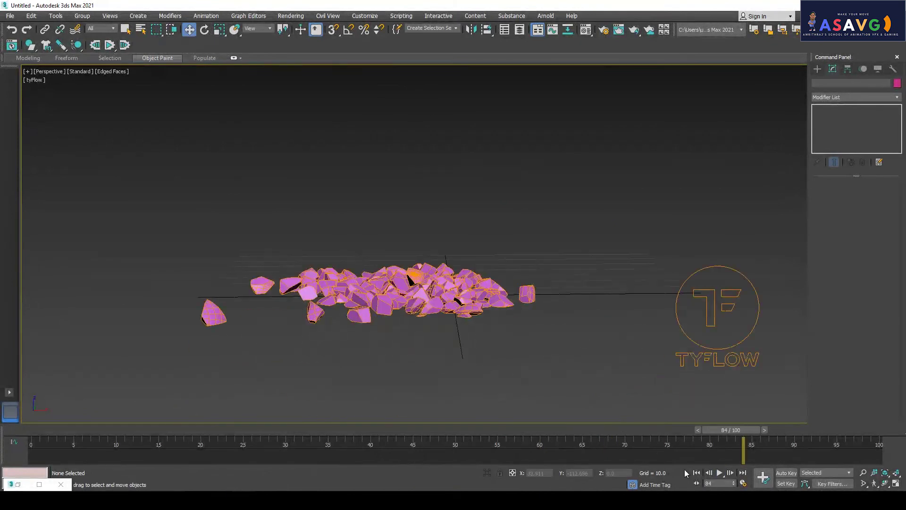
pyautogui.click(696, 473)
pyautogui.click(718, 473)
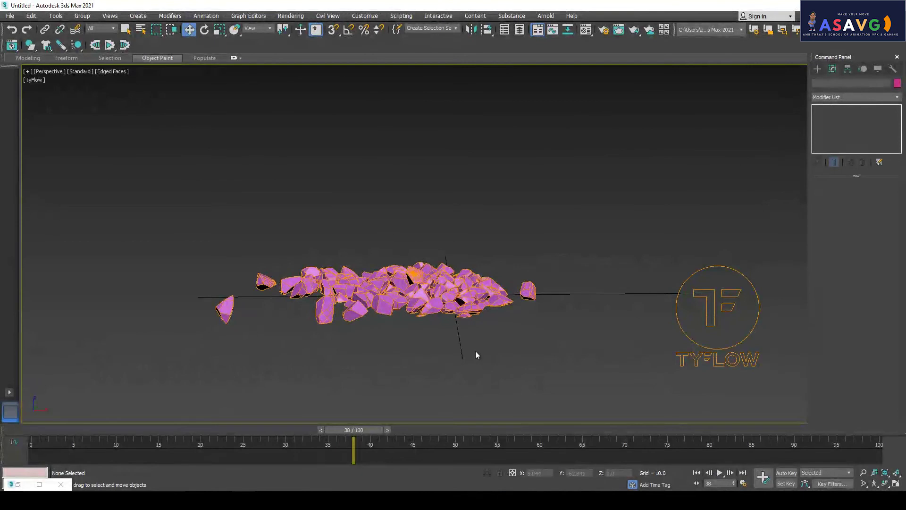
pyautogui.click(62, 428)
pyautogui.moveTo(61, 426)
pyautogui.mouseDown()
pyautogui.moveTo(195, 446)
pyautogui.moveTo(105, 429)
pyautogui.mouseUp()
pyautogui.press('w')
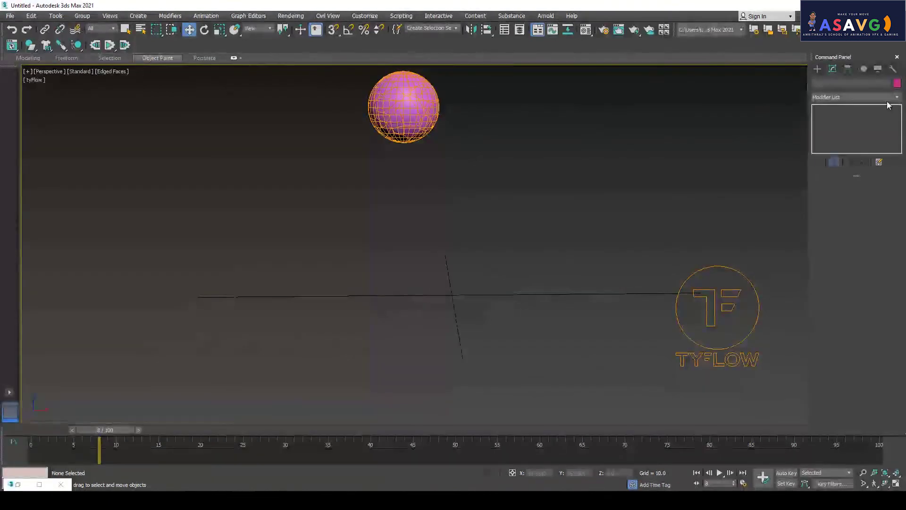
# Create a box, Box001, on the grid by dragging its base and setting its height
pyautogui.click(816, 71)
pyautogui.click(825, 126)
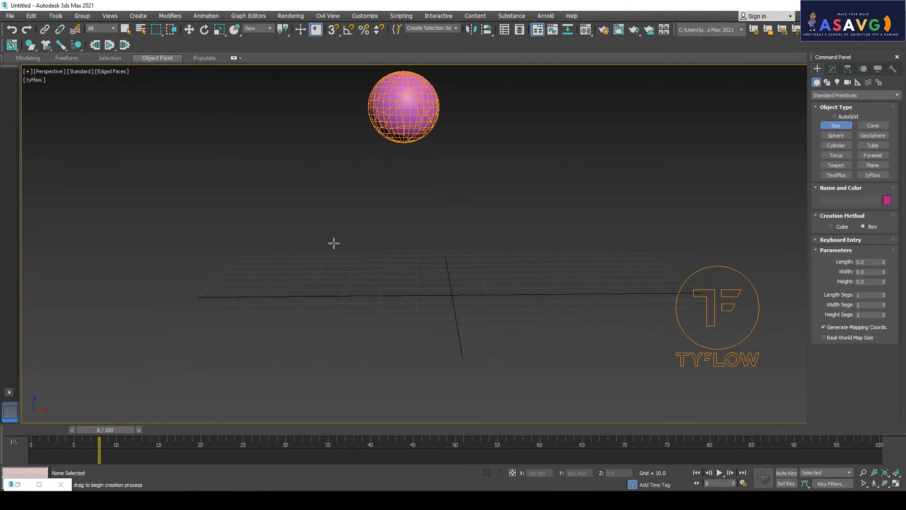
pyautogui.moveTo(327, 246); pyautogui.dragTo(667, 317)
pyautogui.click(480, 282)
pyautogui.moveTo(481, 279)
pyautogui.keyDown('alt'); pyautogui.mouseDown(button='middle')
pyautogui.moveTo(395, 268)
pyautogui.moveTo(412, 259)
pyautogui.moveTo(386, 269)
pyautogui.mouseUp(button='middle'); pyautogui.keyUp('alt')
# Raise Box001 slightly, shift it left along X, and flatten it along one axis
pyautogui.press('w')
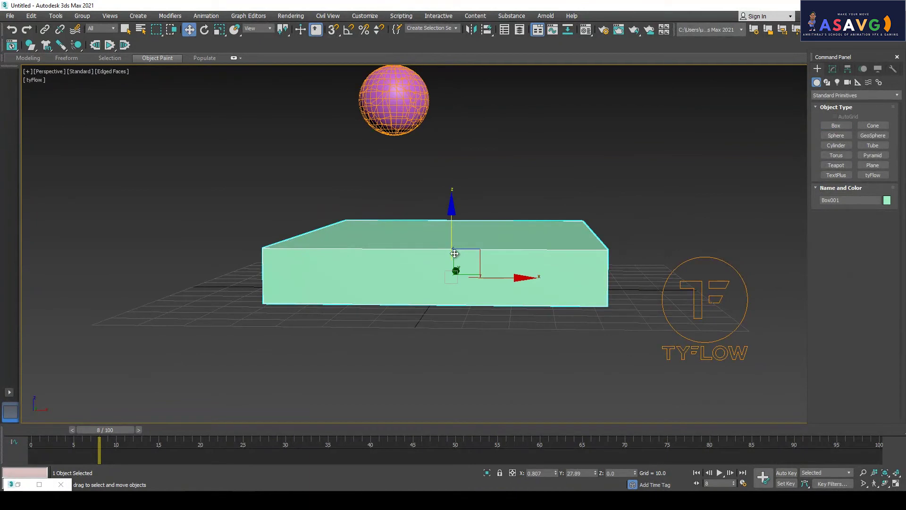
pyautogui.moveTo(450, 255); pyautogui.dragTo(444, 246)
pyautogui.moveTo(504, 275); pyautogui.dragTo(478, 275)
pyautogui.press('r')
pyautogui.moveTo(481, 275)
pyautogui.keyDown('alt'); pyautogui.mouseDown(button='middle')
pyautogui.moveTo(409, 294)
pyautogui.moveTo(338, 282)
pyautogui.mouseUp(button='middle'); pyautogui.keyUp('alt')
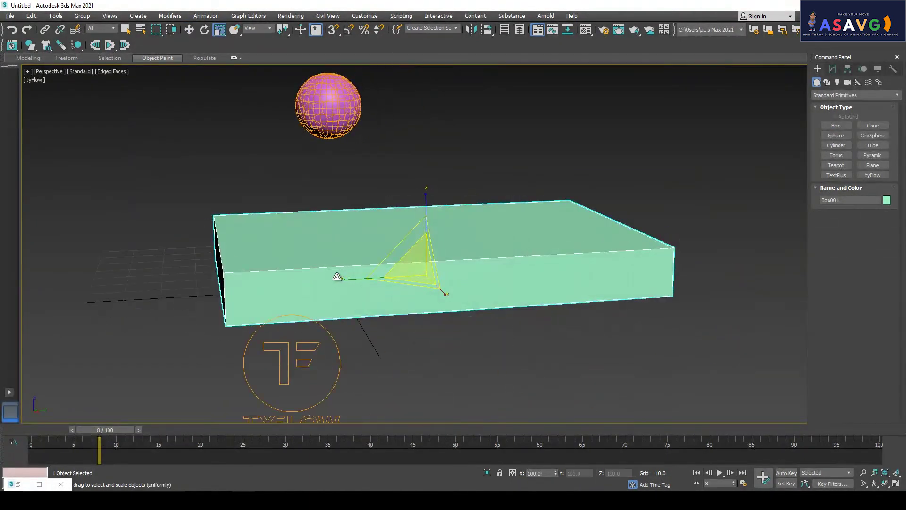
pyautogui.moveTo(348, 279)
pyautogui.mouseDown()
pyautogui.moveTo(405, 282)
pyautogui.moveTo(377, 277)
pyautogui.mouseUp()
# Slide Box001 further left along X and shrink it along its X axis
pyautogui.press('w')
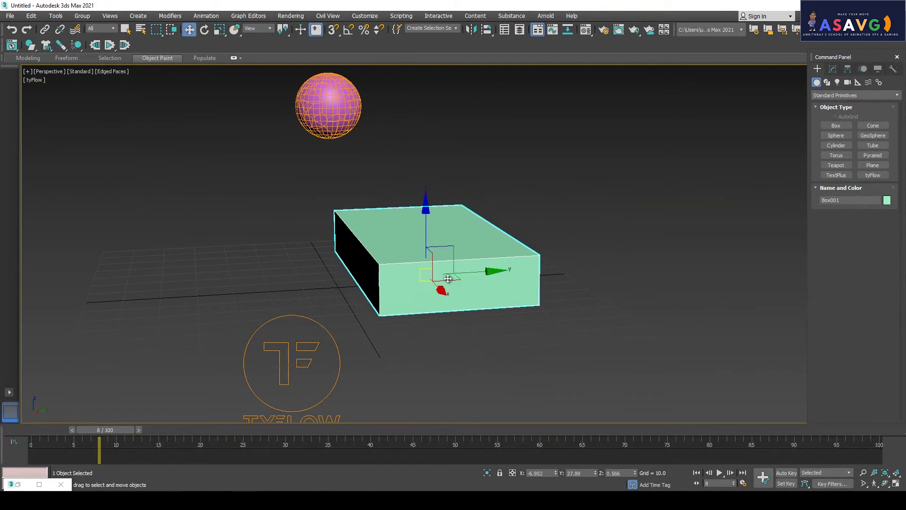
pyautogui.moveTo(493, 274); pyautogui.dragTo(382, 271)
pyautogui.moveTo(382, 271)
pyautogui.keyDown('alt'); pyautogui.mouseDown(button='middle')
pyautogui.moveTo(415, 259)
pyautogui.moveTo(419, 274)
pyautogui.mouseUp(button='middle'); pyautogui.keyUp('alt')
pyautogui.press('r')
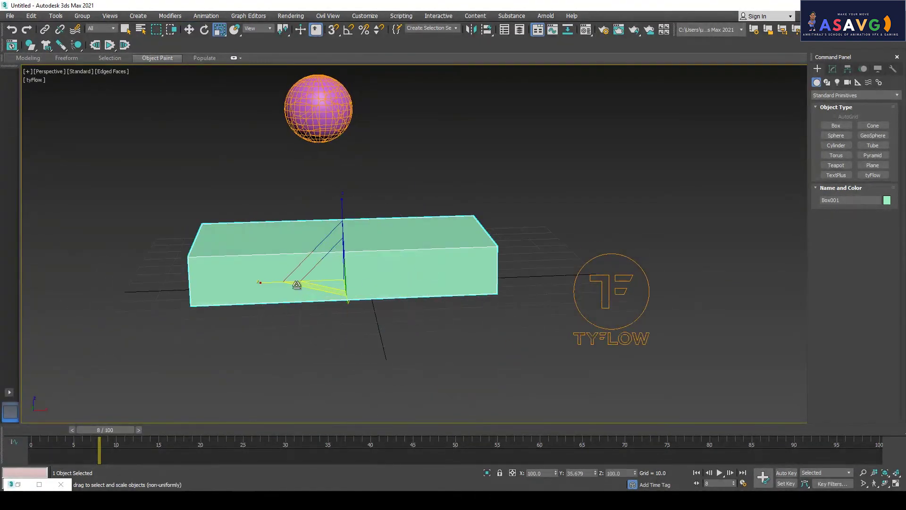
pyautogui.moveTo(263, 285); pyautogui.dragTo(291, 284)
pyautogui.moveTo(291, 284)
pyautogui.keyDown('alt'); pyautogui.mouseDown(button='middle')
pyautogui.moveTo(295, 271)
pyautogui.moveTo(319, 283)
pyautogui.mouseUp(button='middle'); pyautogui.keyUp('alt')
pyautogui.press('w')
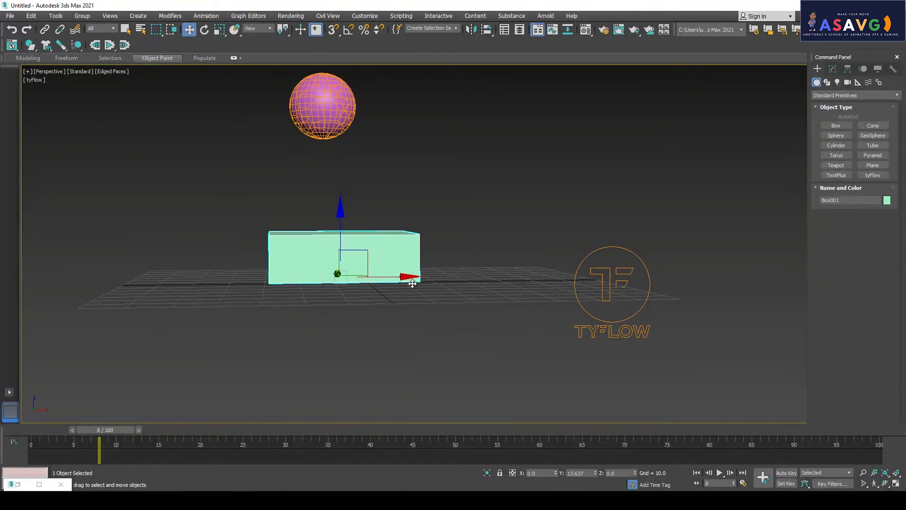
# Check placement in four views, then centre Box001 under the sphere along Y and X
pyautogui.hotkey('alt', 'w')
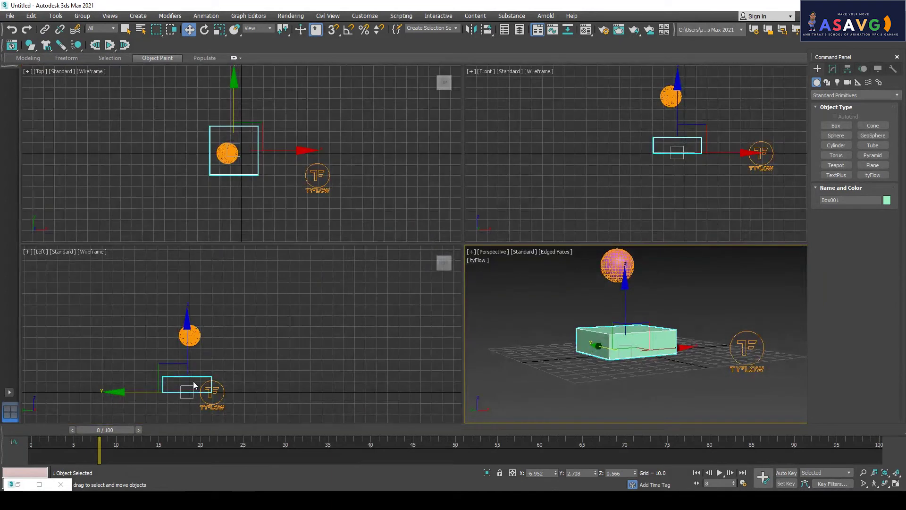
pyautogui.click(679, 353)
pyautogui.hotkey('alt', 'w')
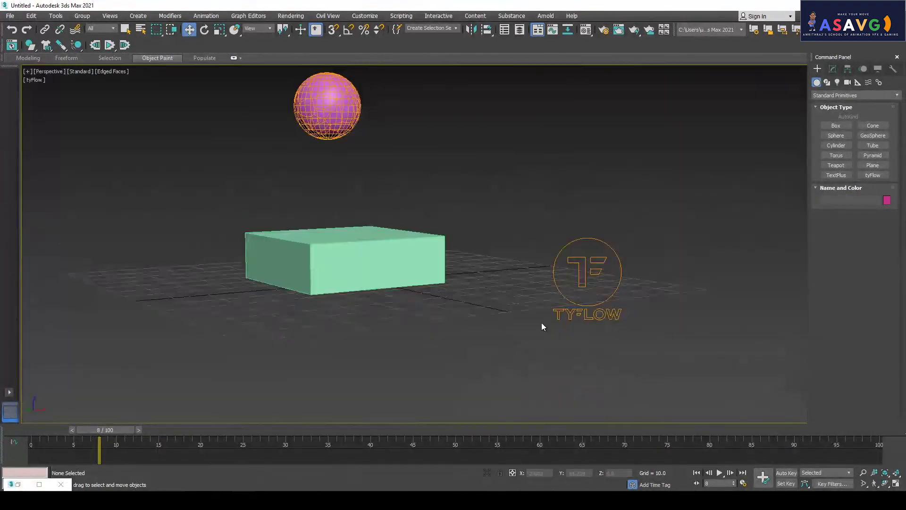
pyautogui.moveTo(511, 311)
pyautogui.keyDown('alt'); pyautogui.mouseDown(button='middle')
pyautogui.moveTo(370, 295)
pyautogui.moveTo(307, 330)
pyautogui.mouseUp(button='middle'); pyautogui.keyUp('alt')
pyautogui.click(292, 349)
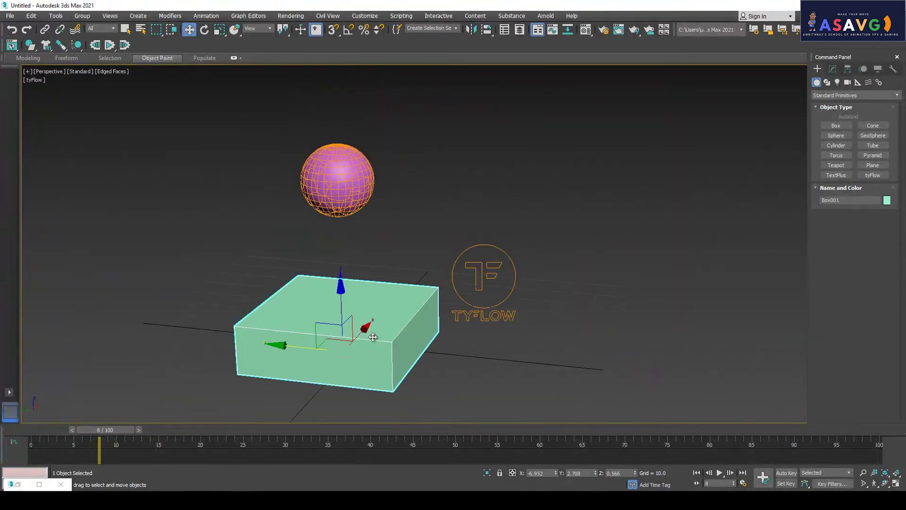
pyautogui.moveTo(282, 348); pyautogui.dragTo(311, 350)
pyautogui.moveTo(311, 350)
pyautogui.keyDown('alt'); pyautogui.mouseDown(button='middle')
pyautogui.moveTo(499, 319)
pyautogui.moveTo(491, 319)
pyautogui.mouseUp(button='middle'); pyautogui.keyUp('alt')
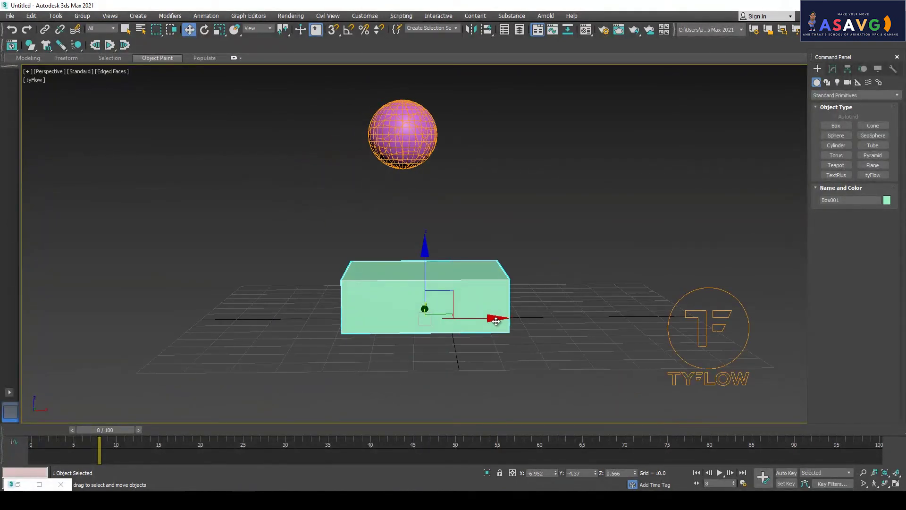
pyautogui.moveTo(487, 318); pyautogui.dragTo(472, 320)
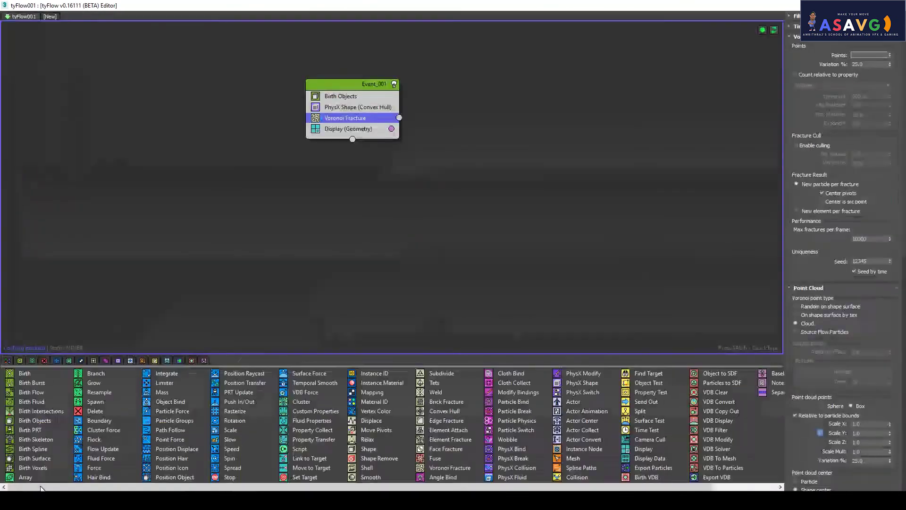
# Insert PhysX Collision into Event_001 below Voronoi Fracture via the 'phys' search, then replay
pyautogui.click(39, 484)
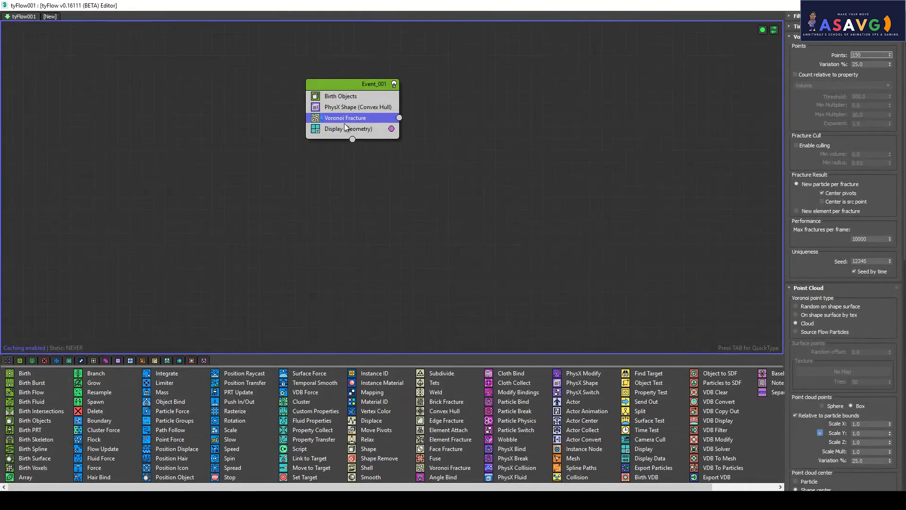
pyautogui.press('Tab')
pyautogui.press('Tab')
pyautogui.press('Tab')
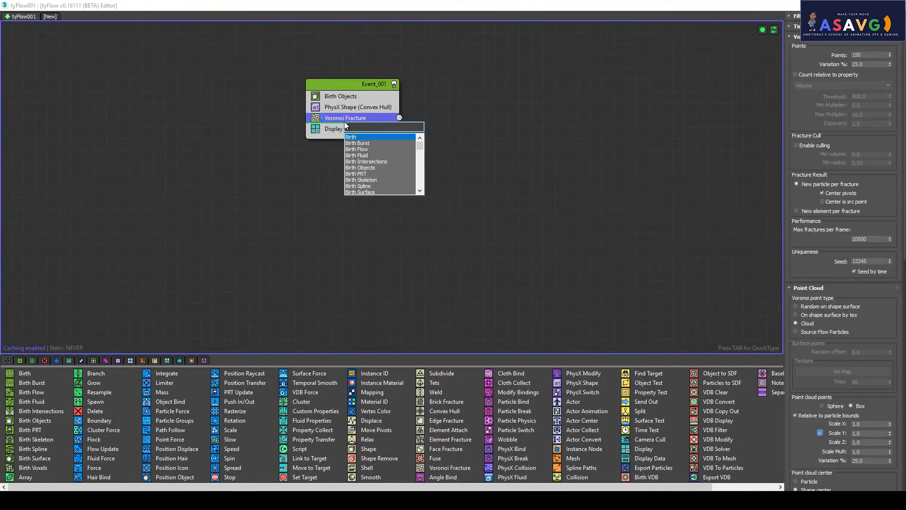
pyautogui.write('phys')
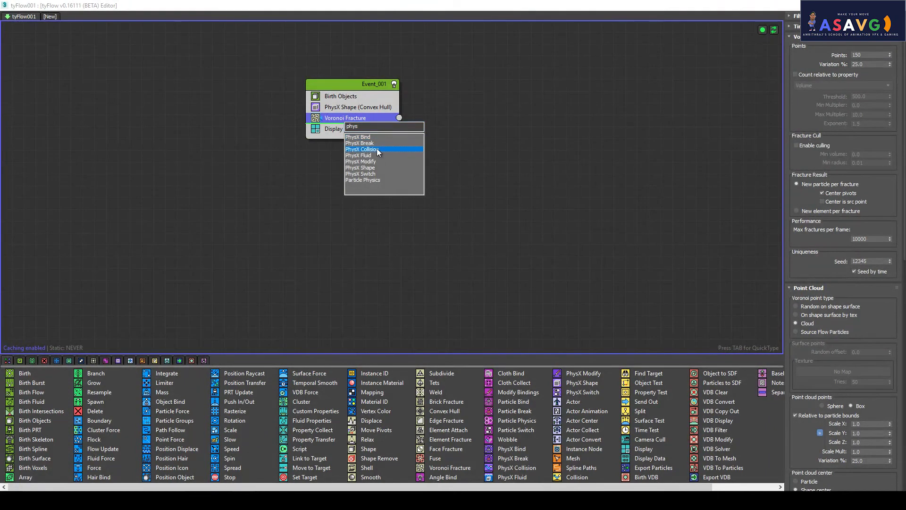
pyautogui.click(376, 148)
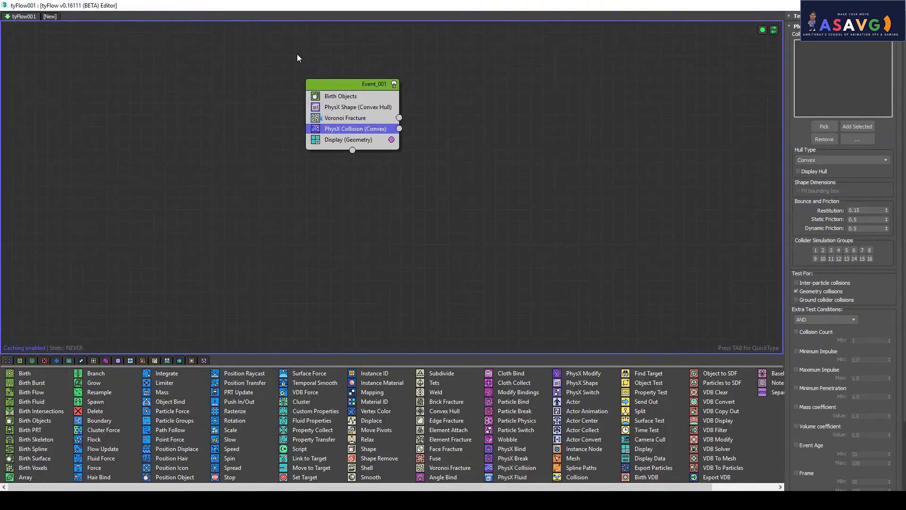
pyautogui.click(341, 95)
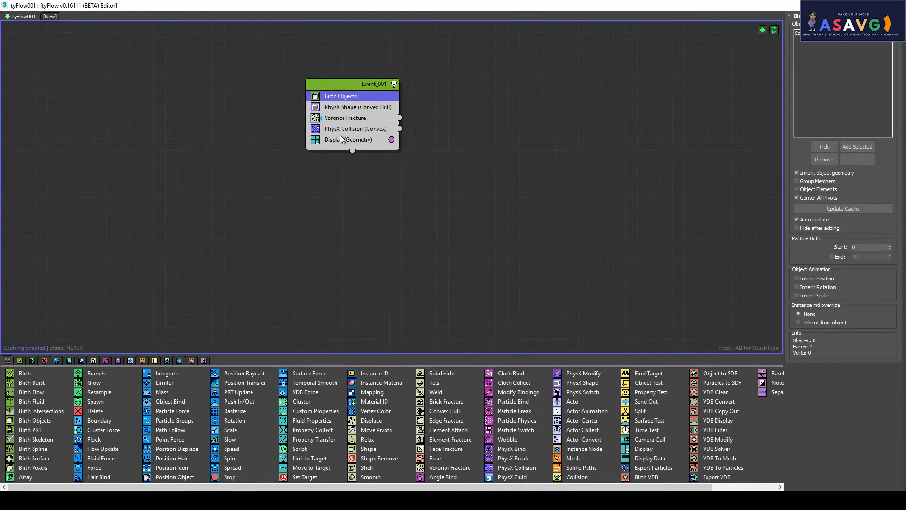
pyautogui.click(358, 129)
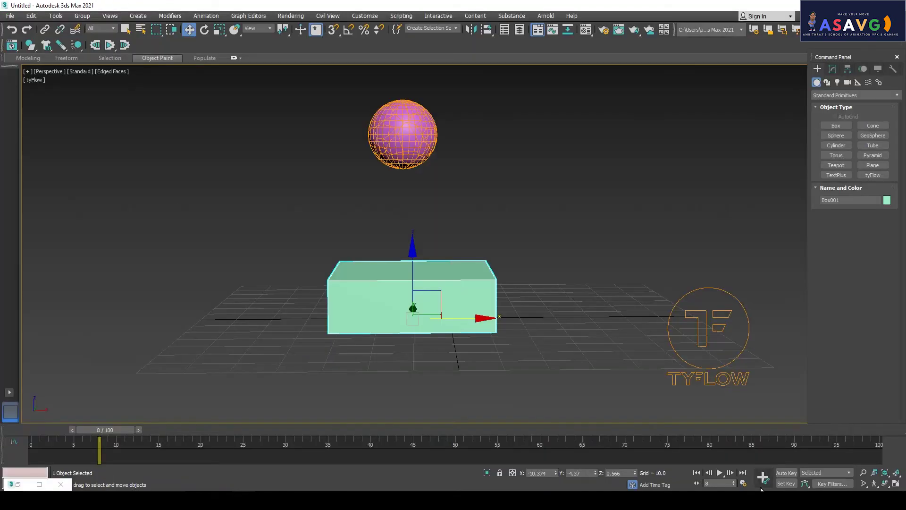
pyautogui.click(719, 474)
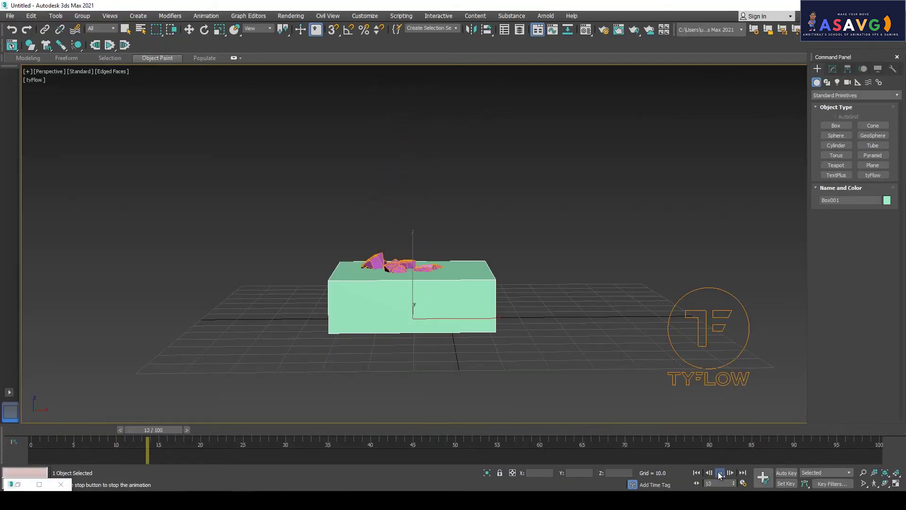
# Stop playback, pick the green Box001 as a PhysX Collision collider, and minimize the editor
pyautogui.press('w')
pyautogui.click(388, 330)
pyautogui.moveTo(416, 430); pyautogui.dragTo(70, 424)
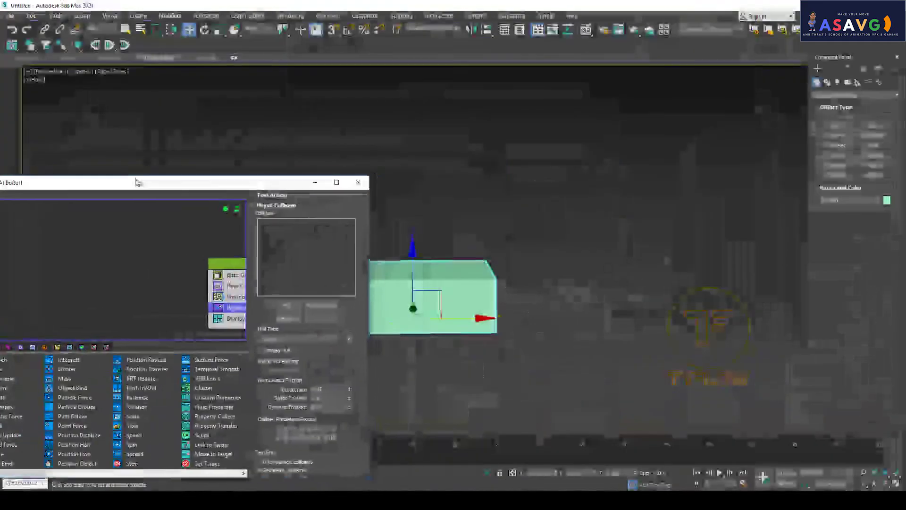
pyautogui.moveTo(137, 182); pyautogui.dragTo(141, 168)
pyautogui.click(291, 291)
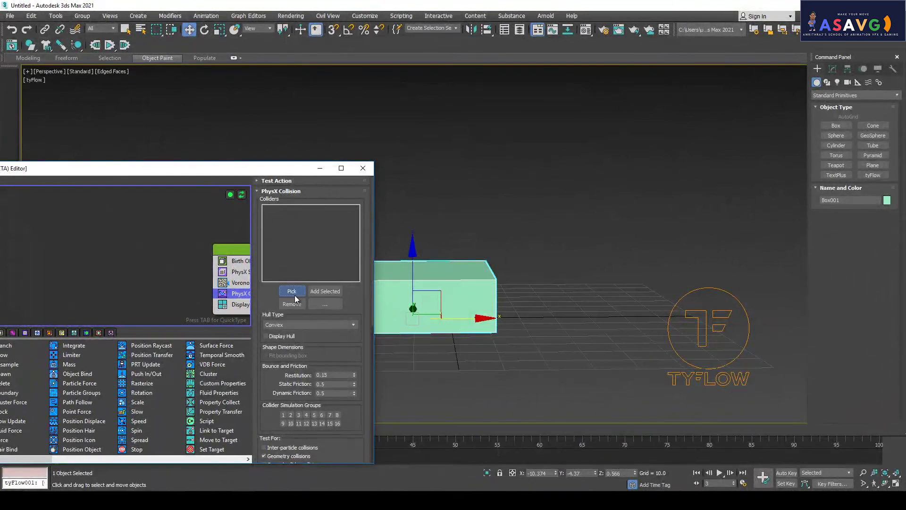
pyautogui.click(447, 284)
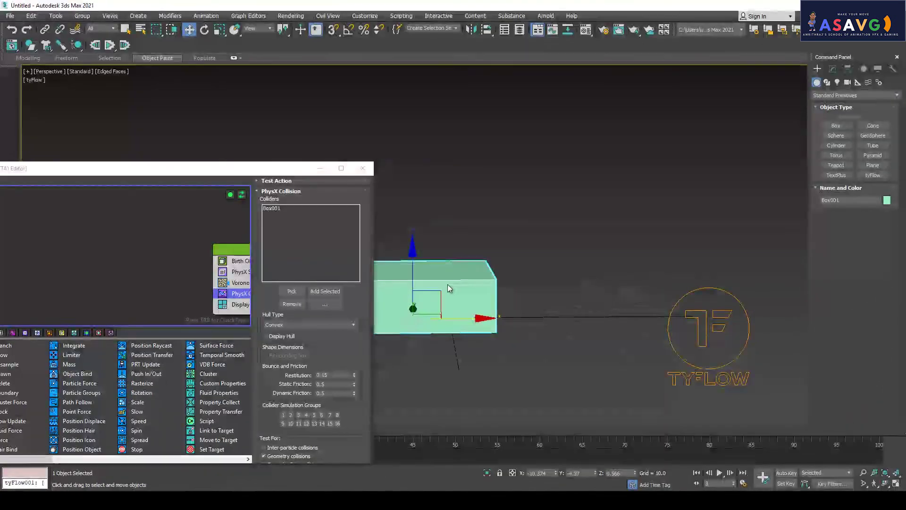
pyautogui.click(320, 169)
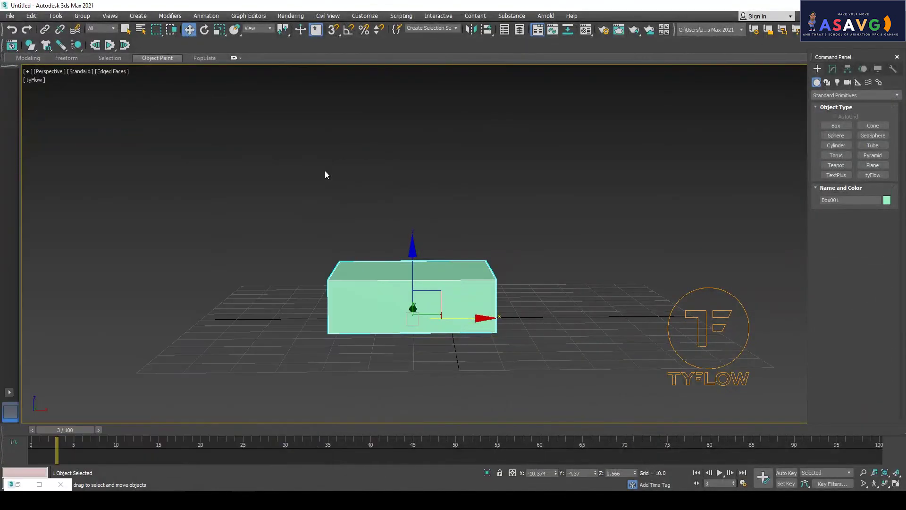
# Play the simulation, stop at frame 21, and orbit above the box to inspect the debris
pyautogui.click(719, 472)
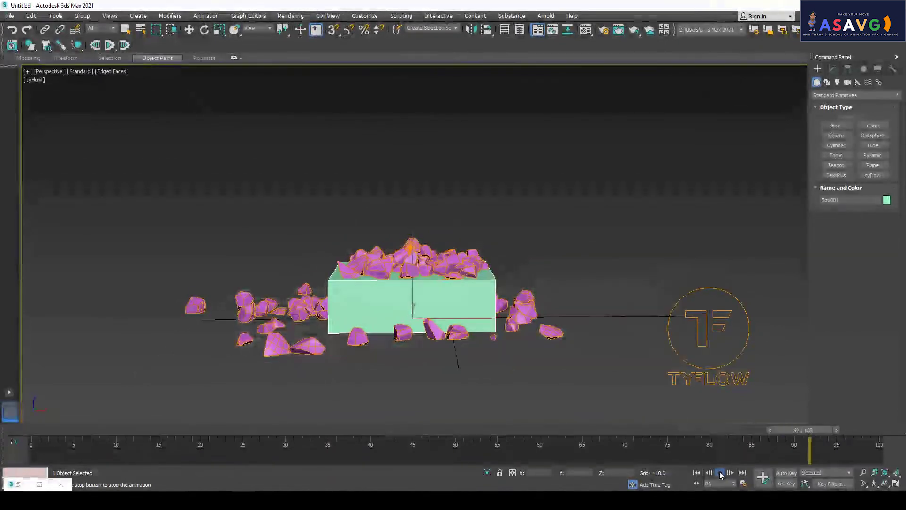
pyautogui.click(721, 473)
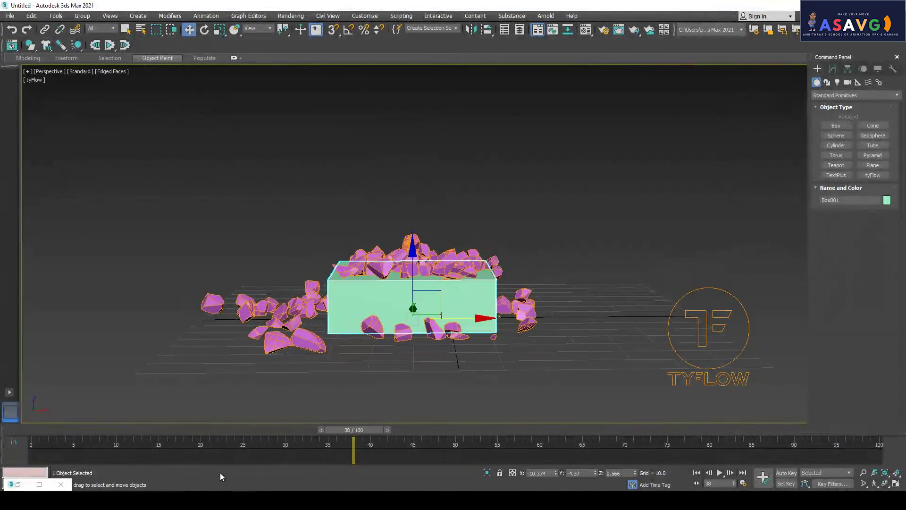
pyautogui.moveTo(338, 431)
pyautogui.mouseDown()
pyautogui.moveTo(109, 458)
pyautogui.moveTo(624, 466)
pyautogui.mouseUp()
pyautogui.keyDown('alt'); pyautogui.moveTo(383, 311); pyautogui.dragTo(340, 330, button='middle'); pyautogui.keyUp('alt')
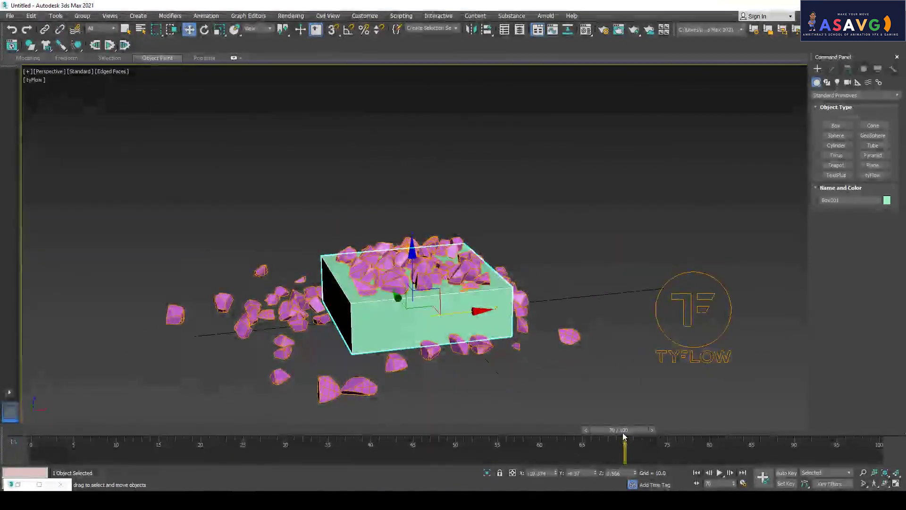
pyautogui.moveTo(624, 430); pyautogui.dragTo(167, 430)
# Replay the simulation from frame 0, stop partway, and restore the tyFlow editor
pyautogui.press('w')
pyautogui.press('Home')
pyautogui.scroll(-2, 424, 293)
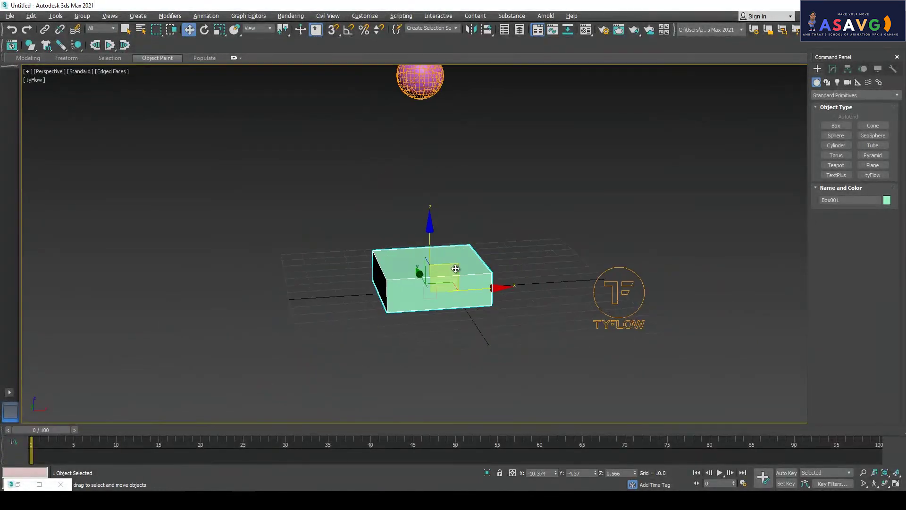
pyautogui.click(719, 472)
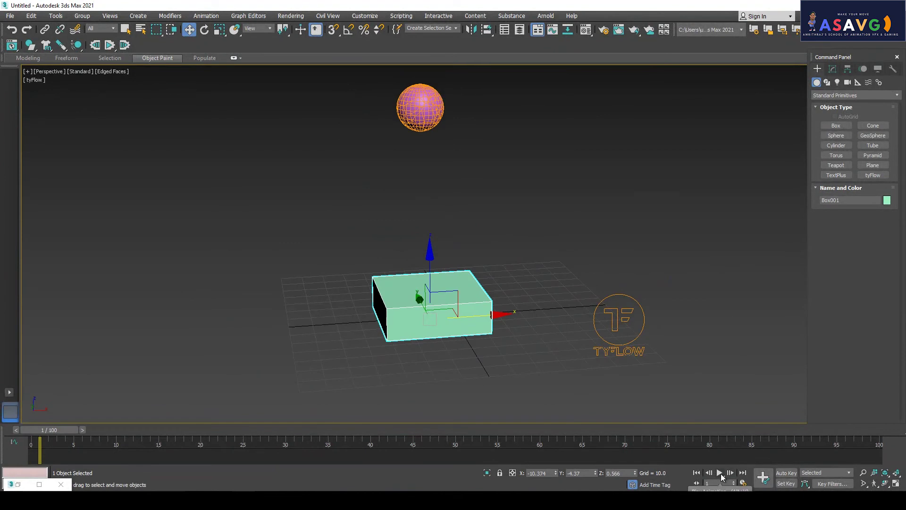
pyautogui.click(721, 473)
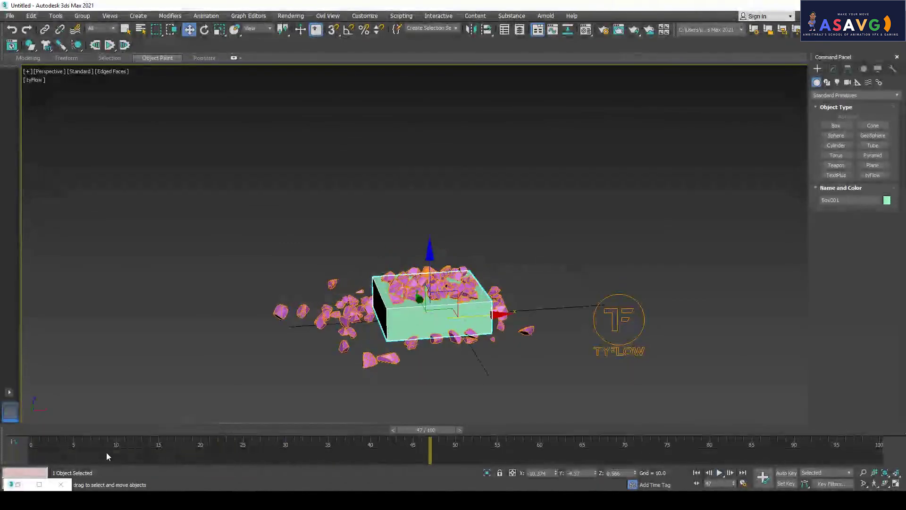
pyautogui.click(66, 489)
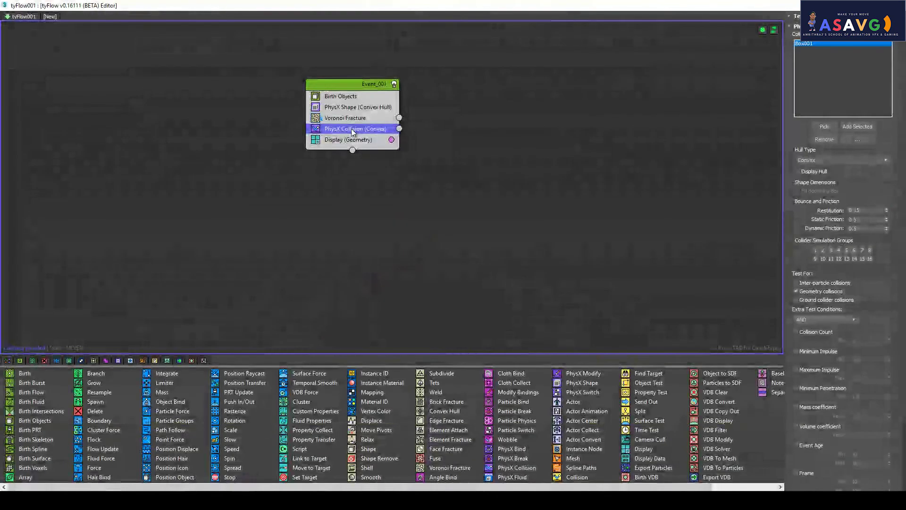
# Disable the PhysX Collision and Voronoi Fracture operators and replay, stopping at frame 32
pyautogui.rightClick(351, 128)
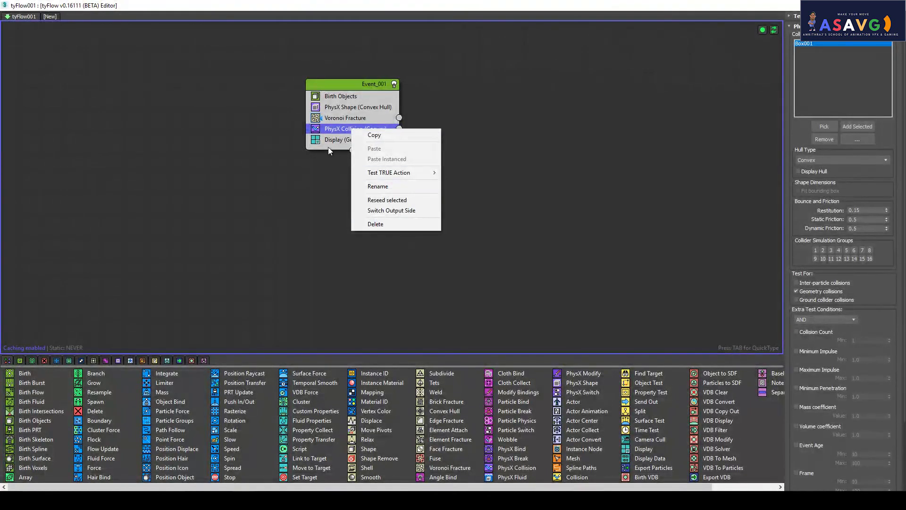
pyautogui.click(317, 129)
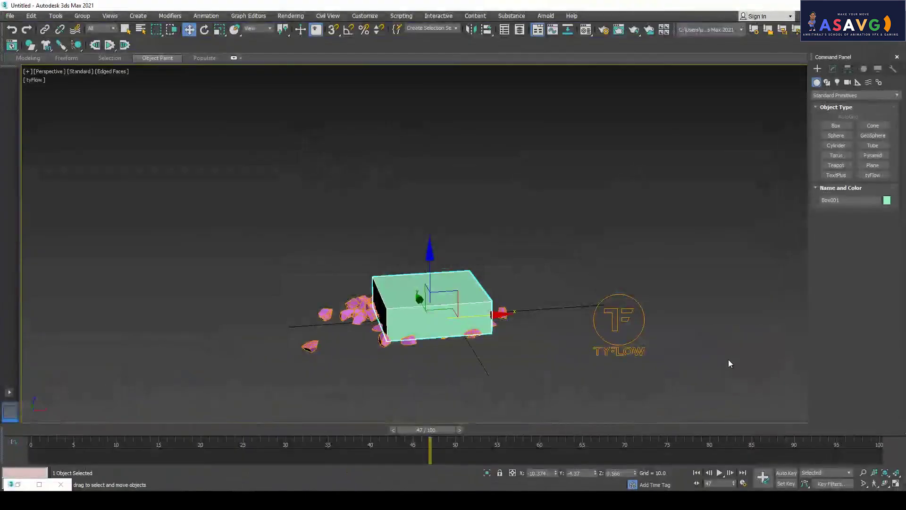
pyautogui.click(696, 472)
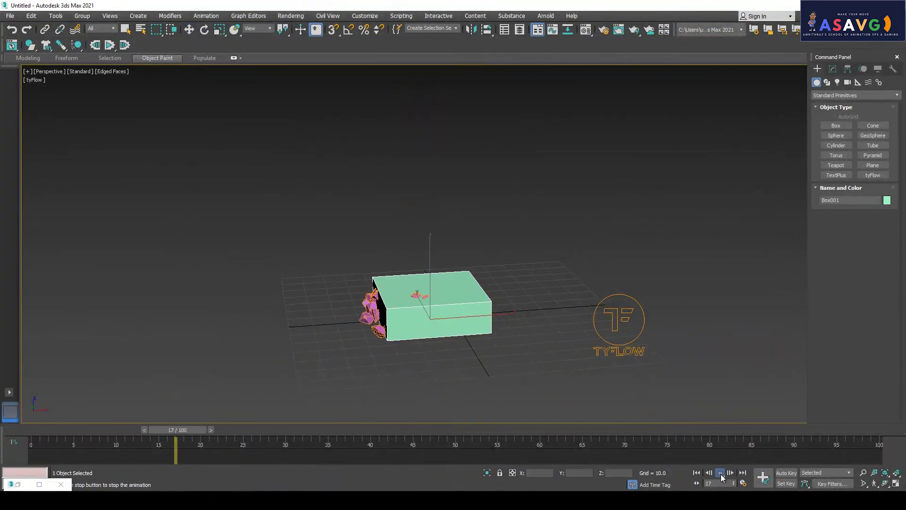
pyautogui.click(18, 484)
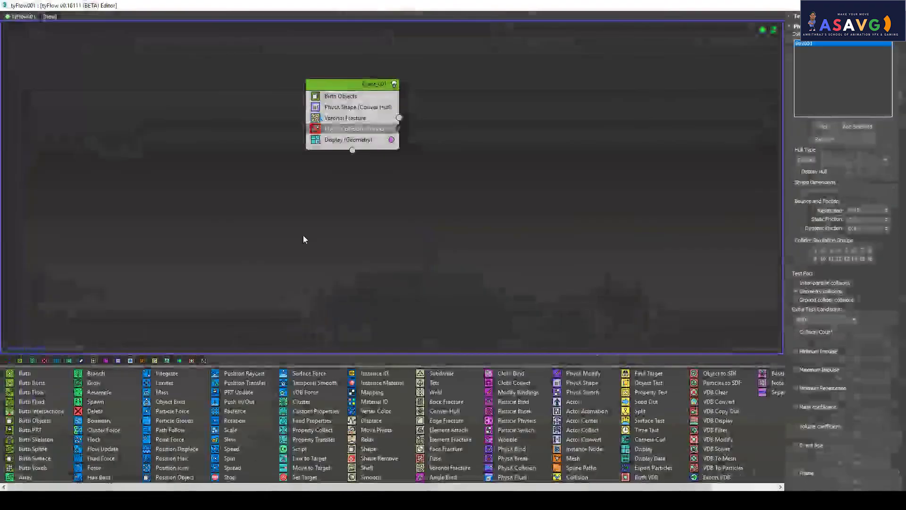
pyautogui.click(317, 121)
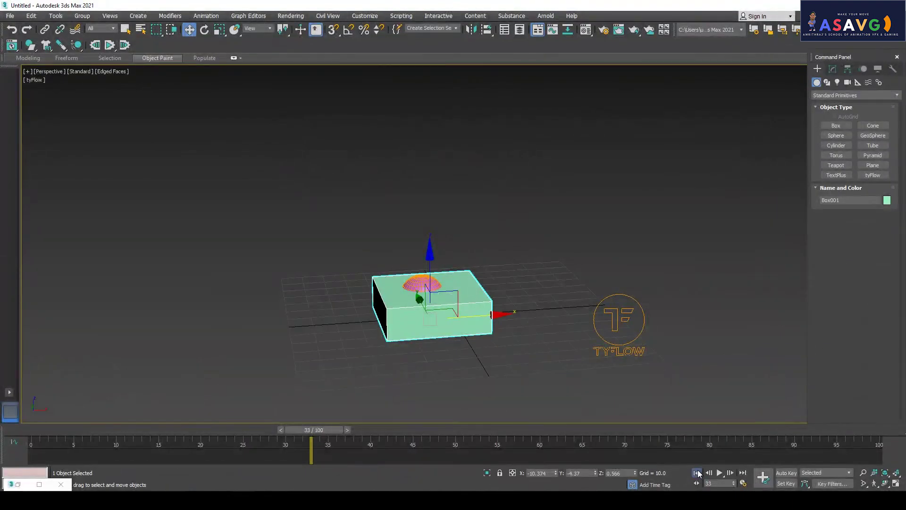
pyautogui.click(697, 472)
pyautogui.click(719, 472)
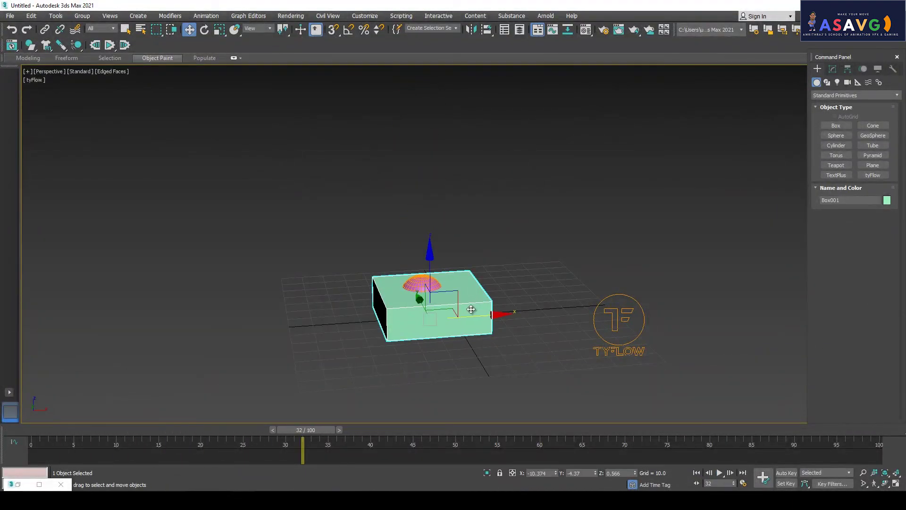
# Shift the box right along X, then insert Brick Fracture into Event_001 via the 'brick' search
pyautogui.moveTo(505, 314); pyautogui.dragTo(646, 303)
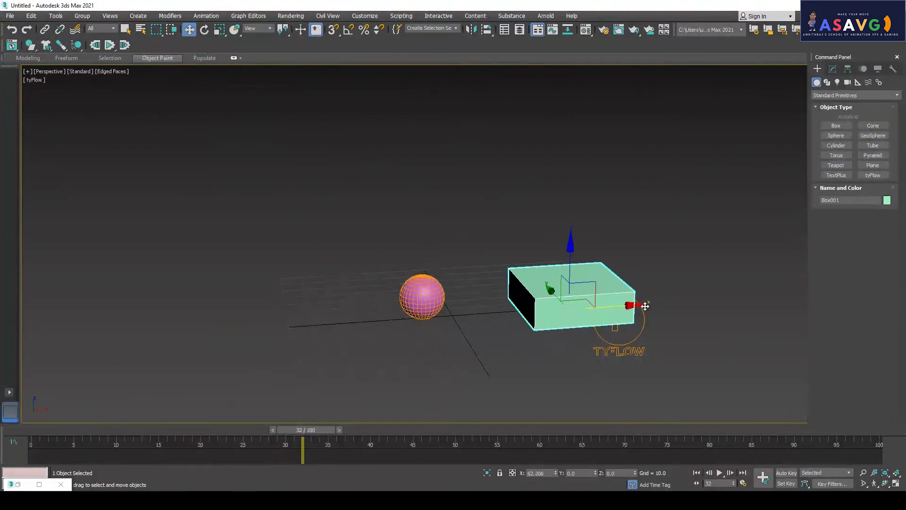
pyautogui.moveTo(320, 429); pyautogui.dragTo(242, 432)
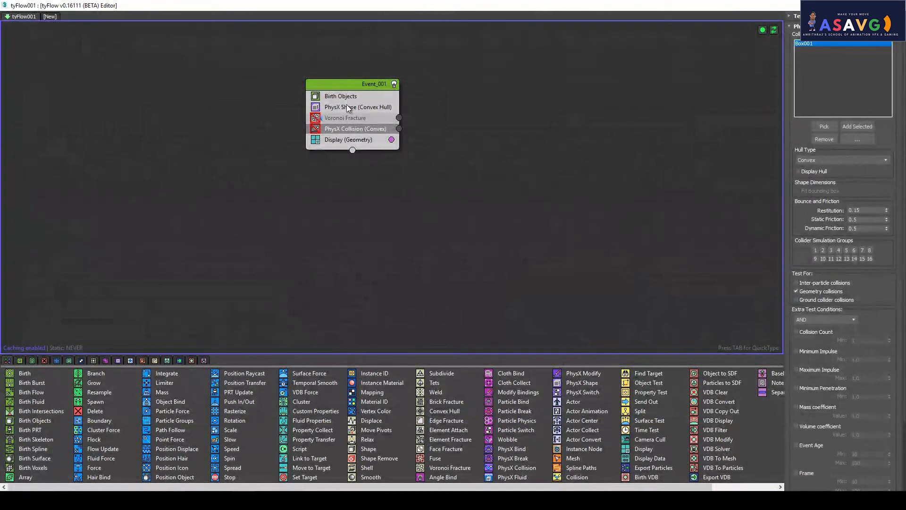
pyautogui.click(347, 107)
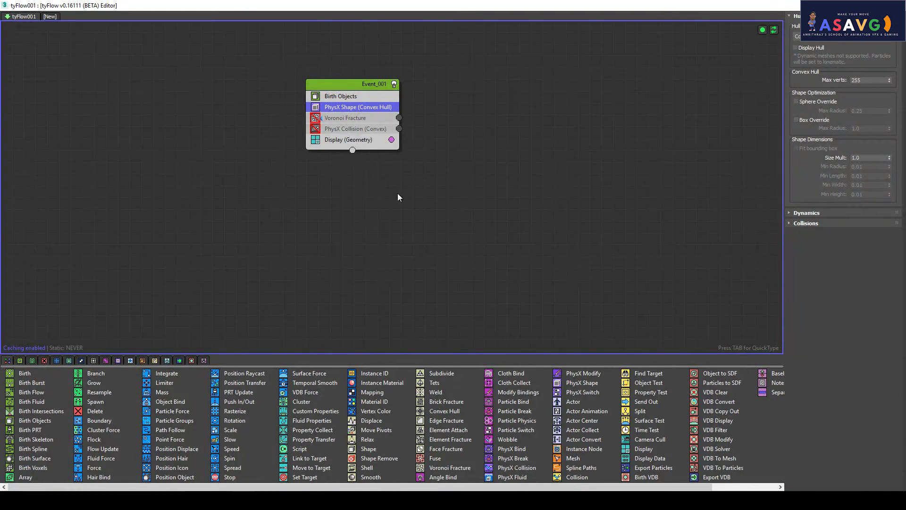
pyautogui.press('Tab')
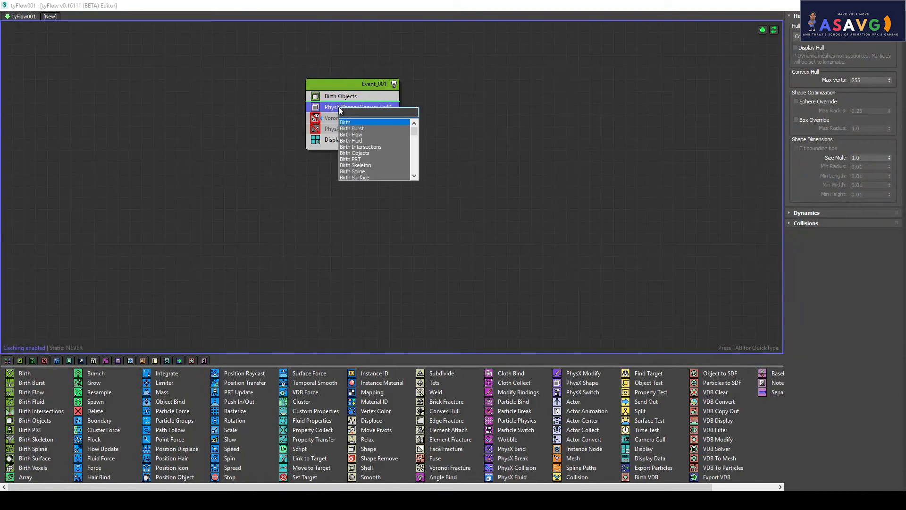
pyautogui.write('brick')
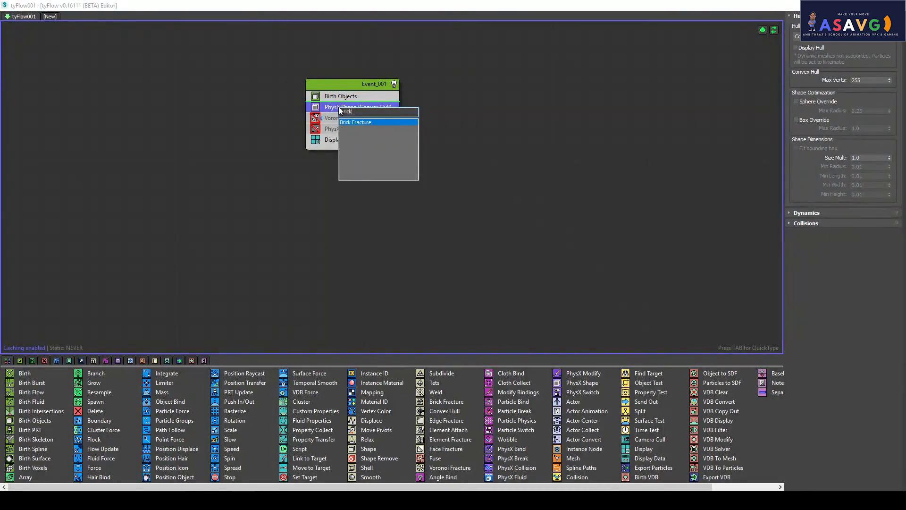
pyautogui.press('Return')
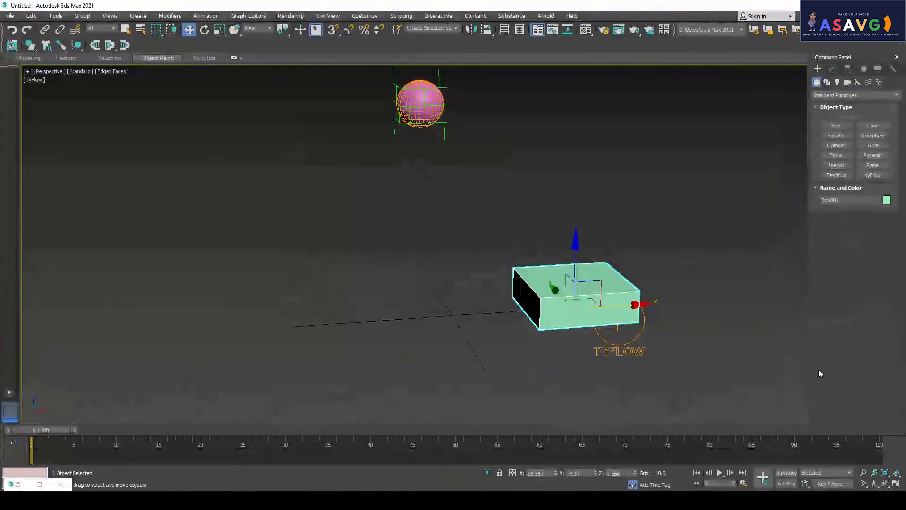
pyautogui.click(719, 473)
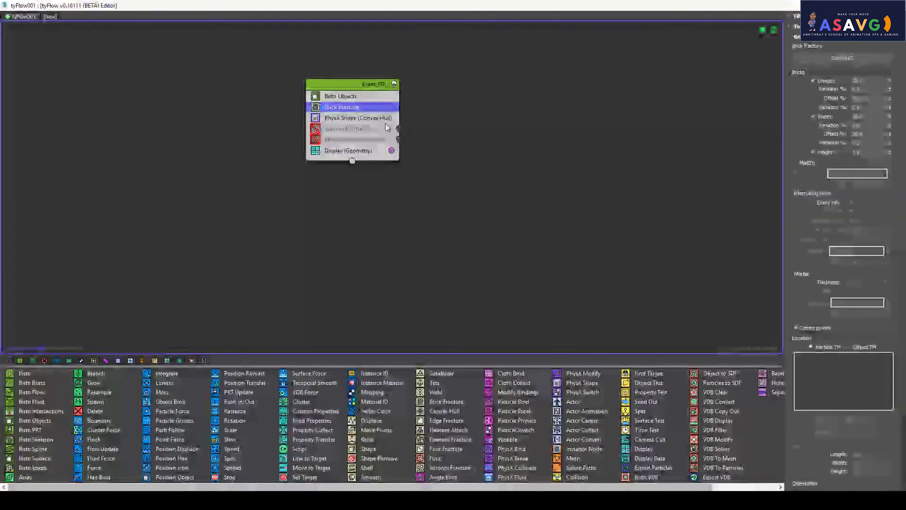
# Move Brick Fracture below PhysX Shape (Convex Hull) and float the editor beside the viewport
pyautogui.click(358, 119)
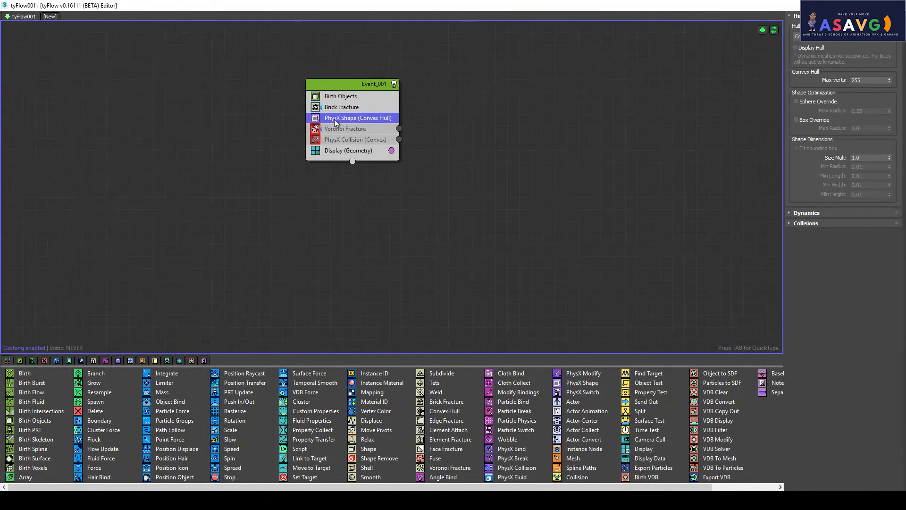
pyautogui.click(340, 108)
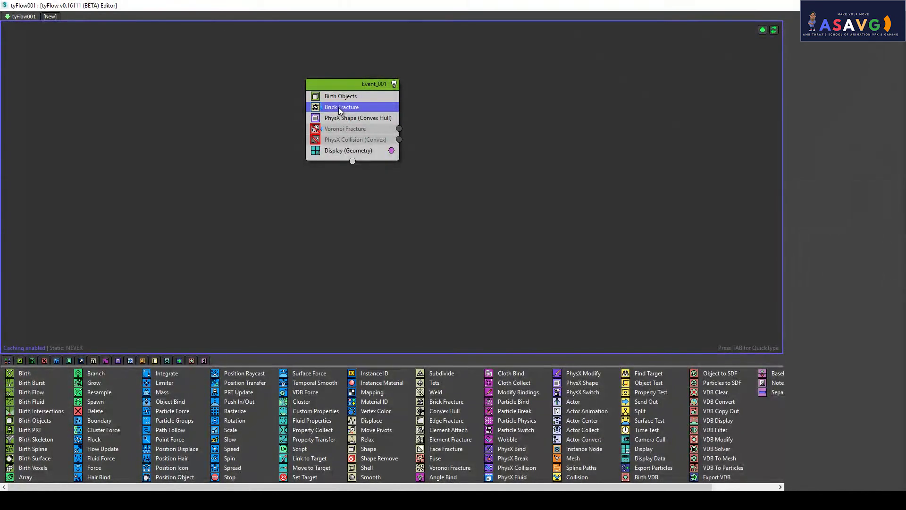
pyautogui.moveTo(339, 108); pyautogui.dragTo(341, 122)
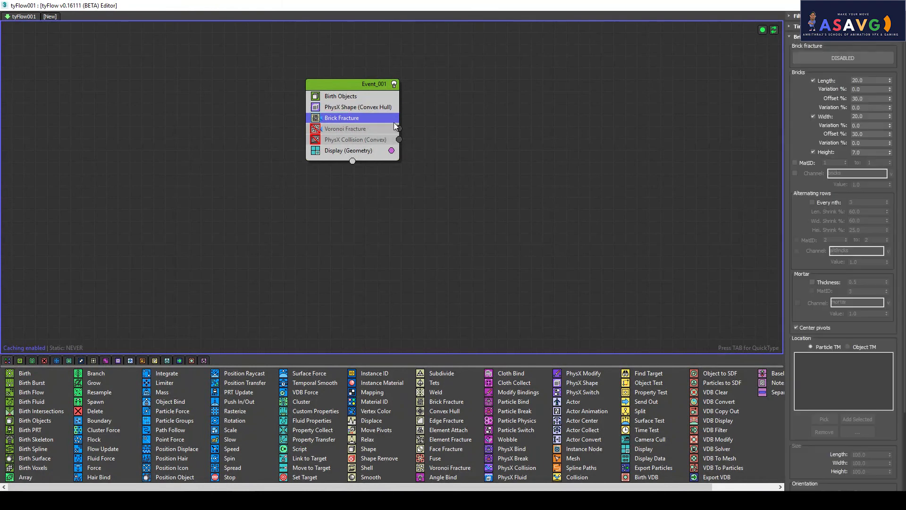
pyautogui.moveTo(767, 4)
pyautogui.mouseDown()
pyautogui.moveTo(367, 84)
pyautogui.moveTo(369, 96)
pyautogui.mouseUp()
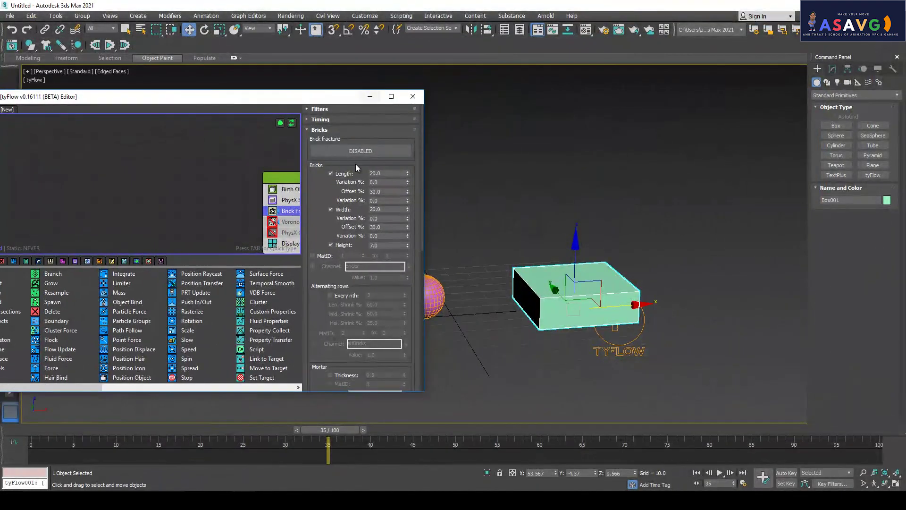
pyautogui.moveTo(419, 392); pyautogui.dragTo(253, 352)
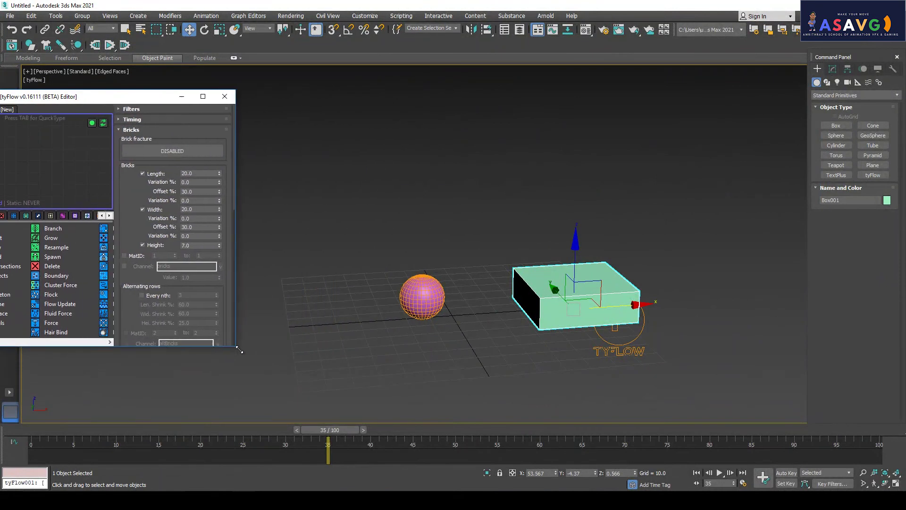
# Set the bricks to 2×2×2 with 0.0 Offset % and turn Brick Fracture to ENABLED
pyautogui.click(189, 150)
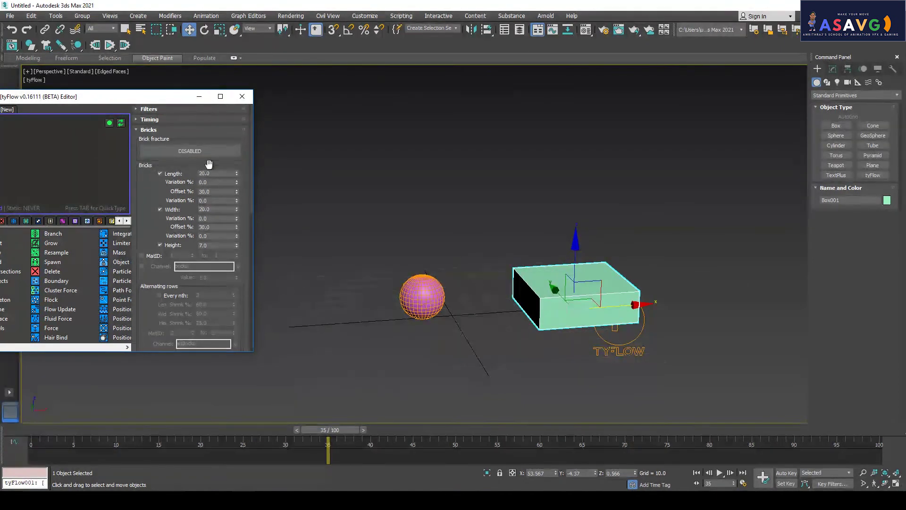
pyautogui.doubleClick(215, 173)
pyautogui.press('Tab')
pyautogui.press('Tab')
pyautogui.doubleClick(217, 210)
pyautogui.press('Tab')
pyautogui.press('Tab')
pyautogui.press('Return')
pyautogui.click(217, 245)
pyautogui.click(196, 153)
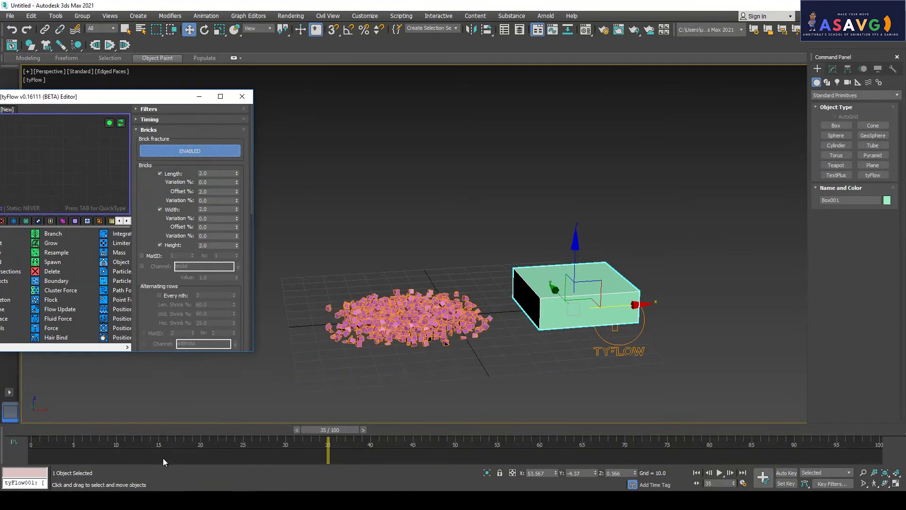
# Hide the tyFlow editor and replay the brick shatter from frame 0
pyautogui.moveTo(195, 99); pyautogui.dragTo(568, 101)
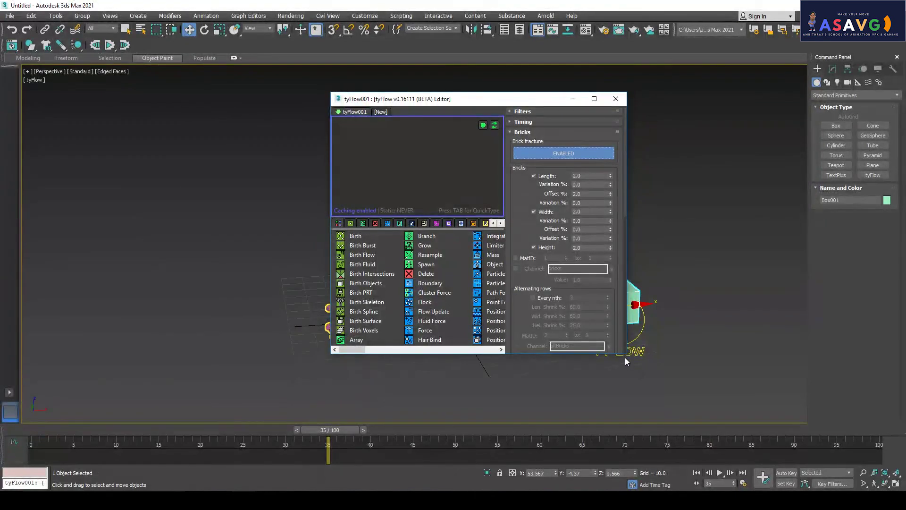
pyautogui.moveTo(623, 352)
pyautogui.mouseDown()
pyautogui.moveTo(868, 450)
pyautogui.moveTo(759, 437)
pyautogui.mouseUp()
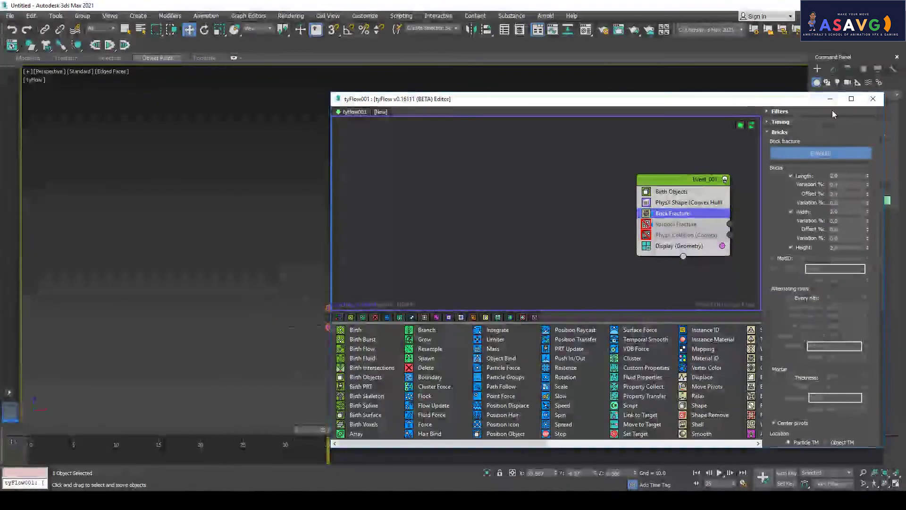
pyautogui.click(754, 98)
pyautogui.click(697, 472)
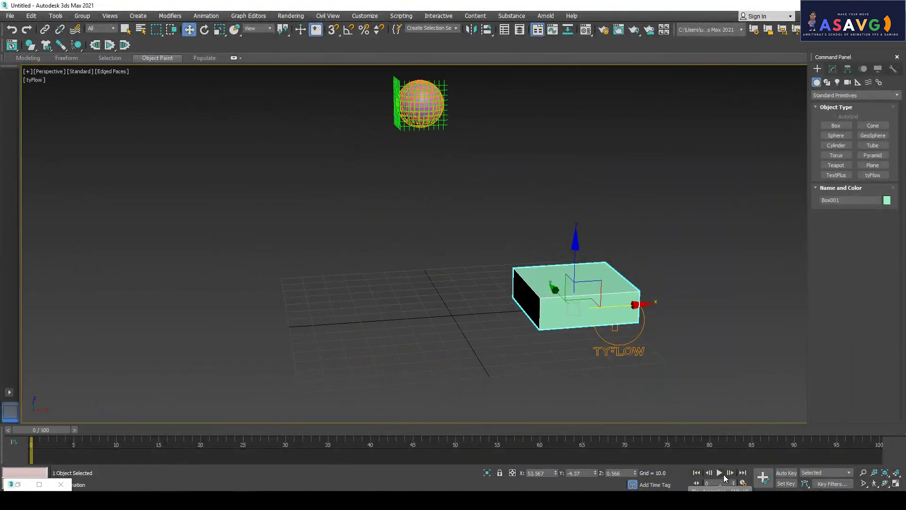
pyautogui.click(720, 472)
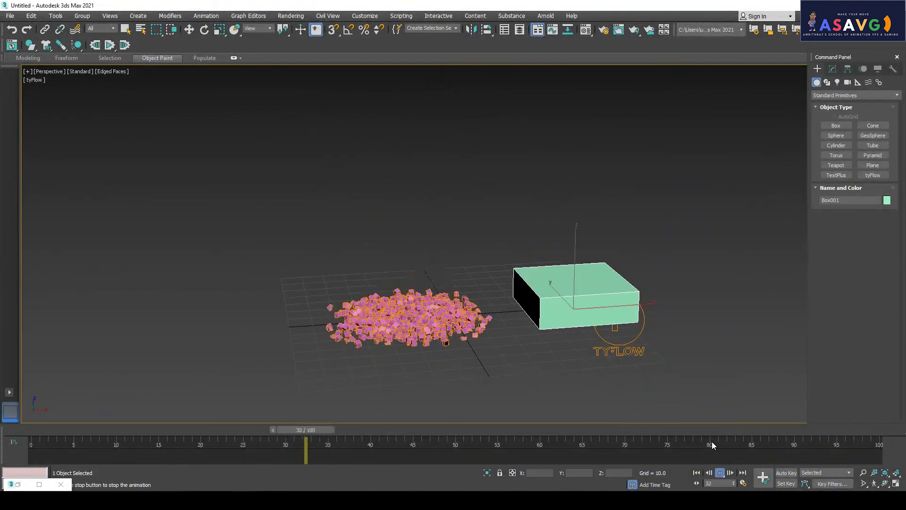
pyautogui.scroll(5, 446, 331)
pyautogui.scroll(-3, 458, 345)
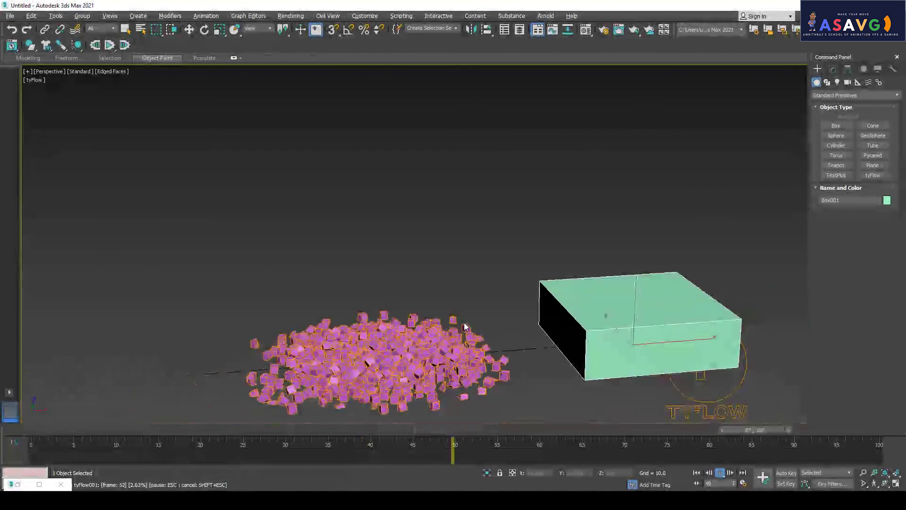
pyautogui.click(695, 473)
# Move Box001 left along X to -64.348, beneath the sphere
pyautogui.press('w')
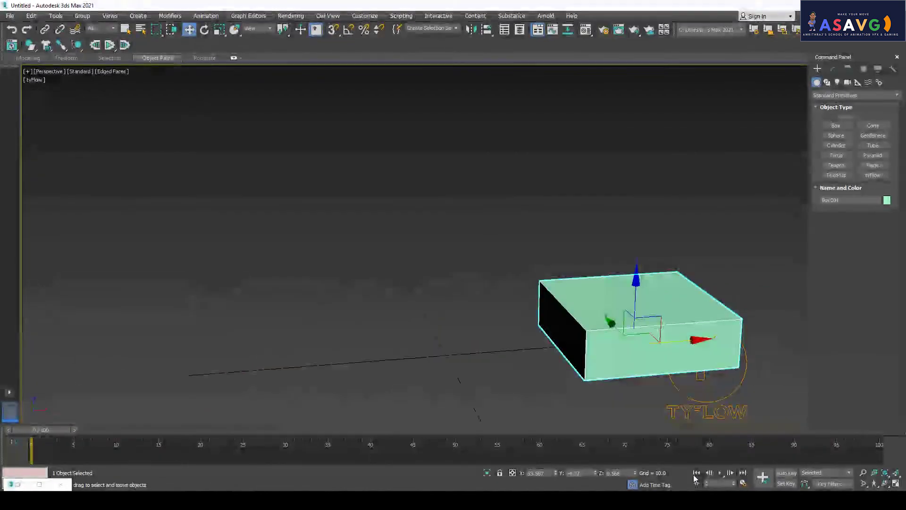
pyautogui.scroll(-5, 557, 334)
pyautogui.moveTo(511, 338)
pyautogui.keyDown('alt'); pyautogui.mouseDown(button='middle')
pyautogui.moveTo(470, 317)
pyautogui.moveTo(575, 302)
pyautogui.mouseUp(button='middle'); pyautogui.keyUp('alt')
pyautogui.moveTo(583, 292); pyautogui.dragTo(482, 292)
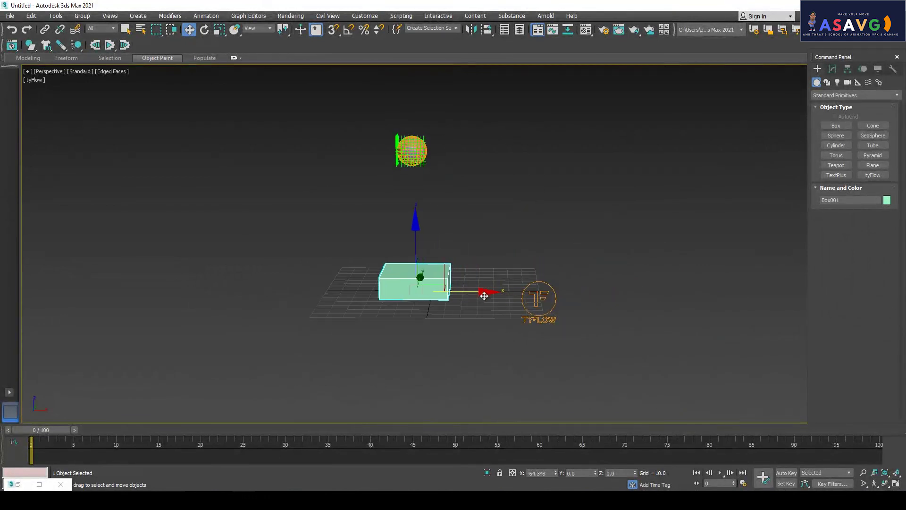
# Drag PhysX Collision (Convex) above Voronoi Fracture, right after Brick Fracture in Event_001
pyautogui.click(38, 484)
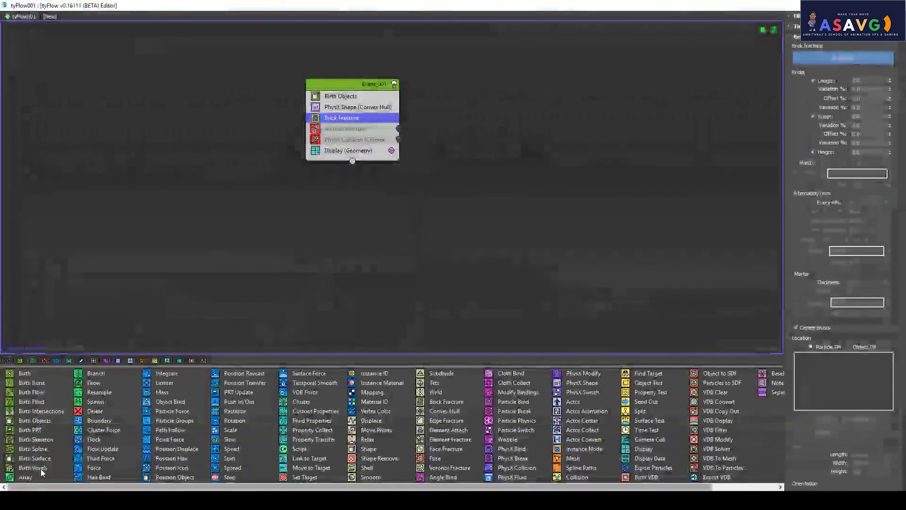
pyautogui.click(346, 130)
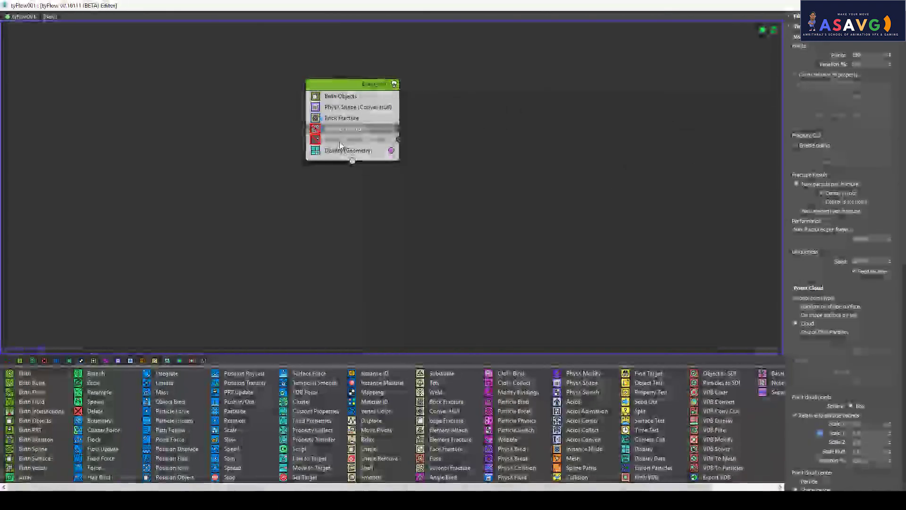
pyautogui.click(340, 140)
pyautogui.moveTo(334, 142); pyautogui.dragTo(317, 132)
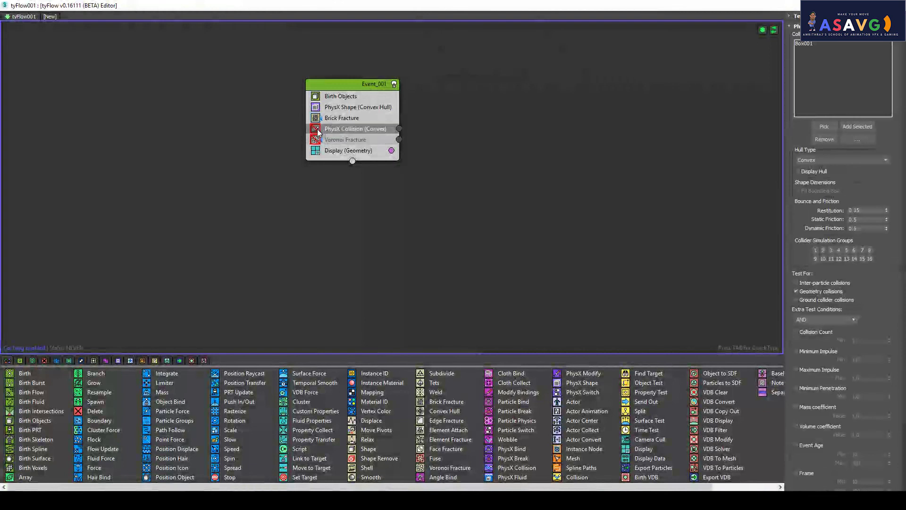
pyautogui.click(318, 132)
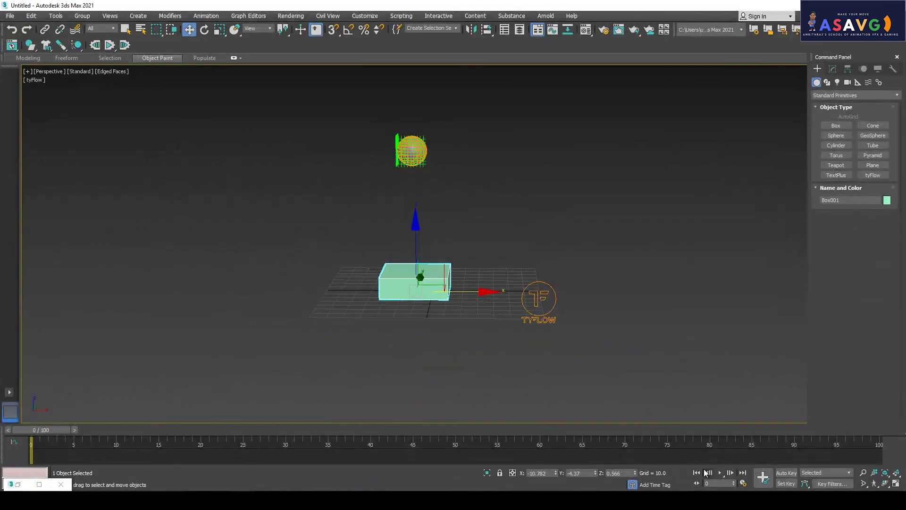
pyautogui.click(720, 472)
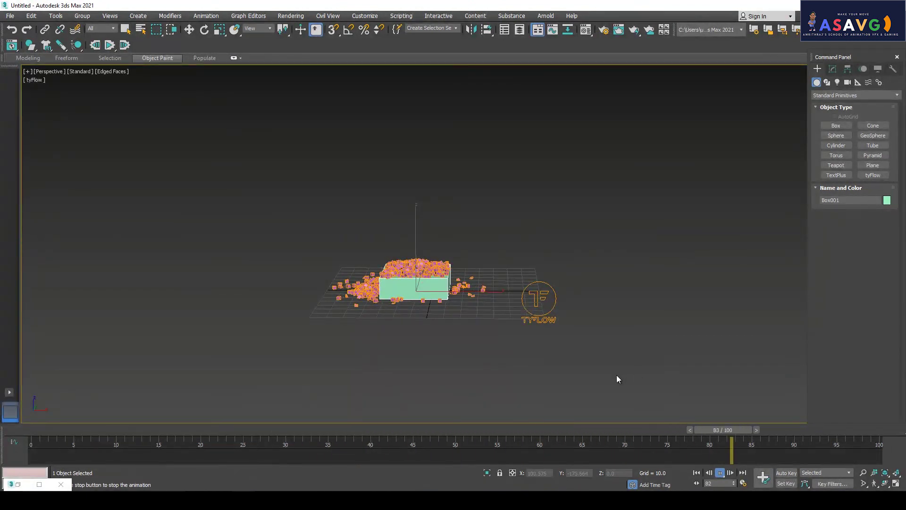
pyautogui.click(720, 473)
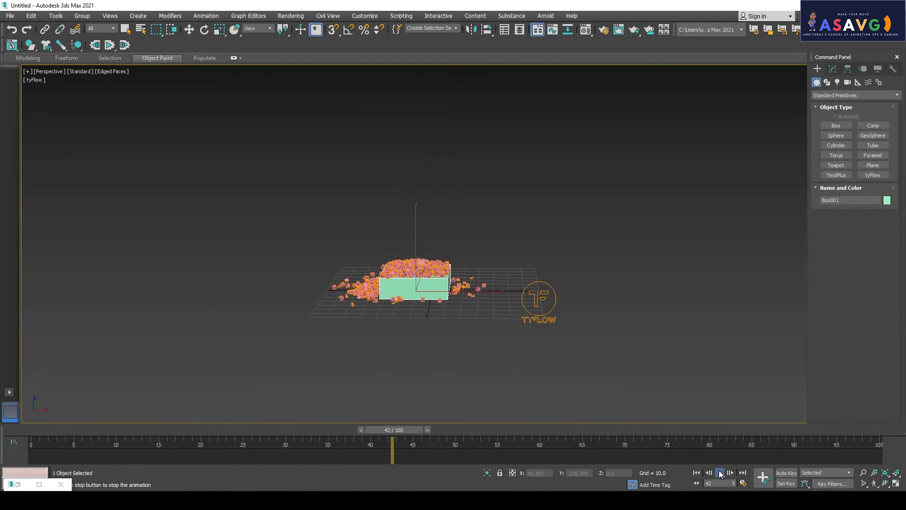
pyautogui.press('w')
pyautogui.scroll(2, 482, 285)
pyautogui.scroll(2, 483, 285)
pyautogui.scroll(2, 441, 327)
pyautogui.scroll(1, 427, 322)
pyautogui.keyDown('alt'); pyautogui.moveTo(427, 323); pyautogui.dragTo(104, 436, button='middle'); pyautogui.keyUp('alt')
# Rewind to frame 0 and open the Make Preview settings to edit Percent of Output
pyautogui.click(18, 430)
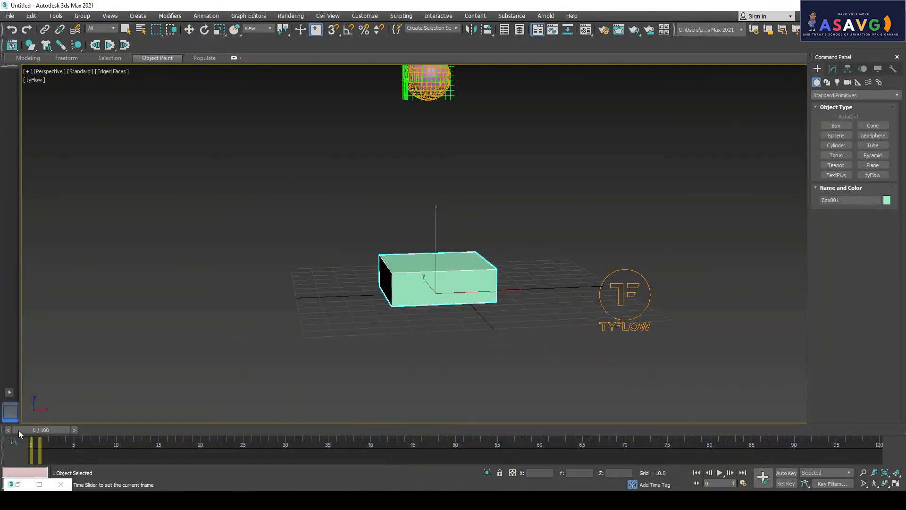
pyautogui.moveTo(324, 256); pyautogui.dragTo(304, 308, button='middle')
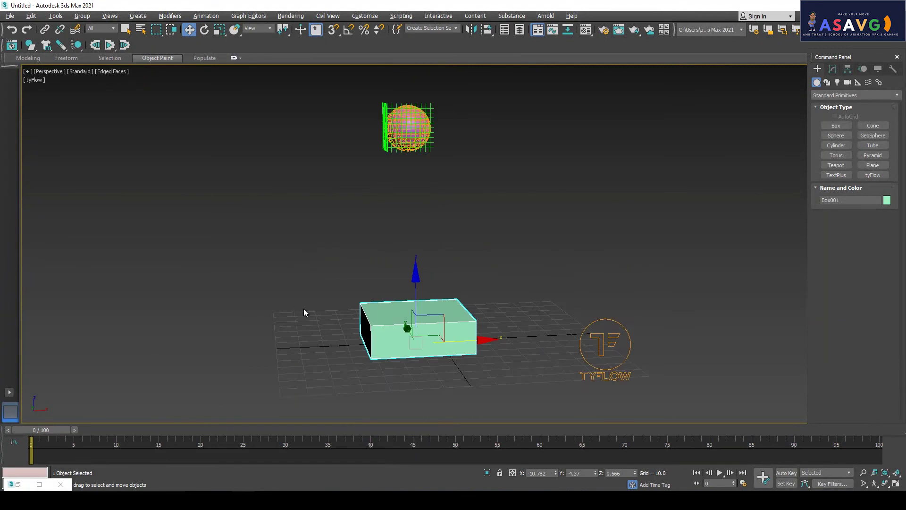
pyautogui.click(28, 72)
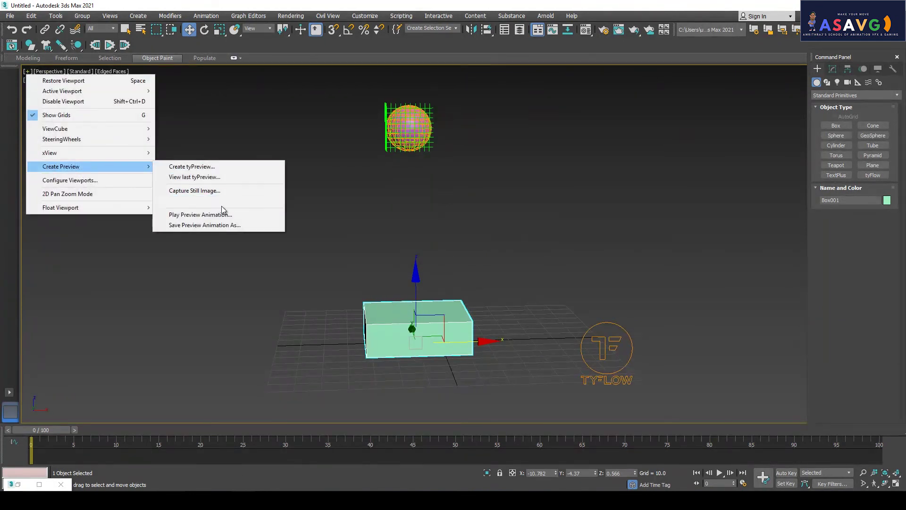
pyautogui.click(222, 203)
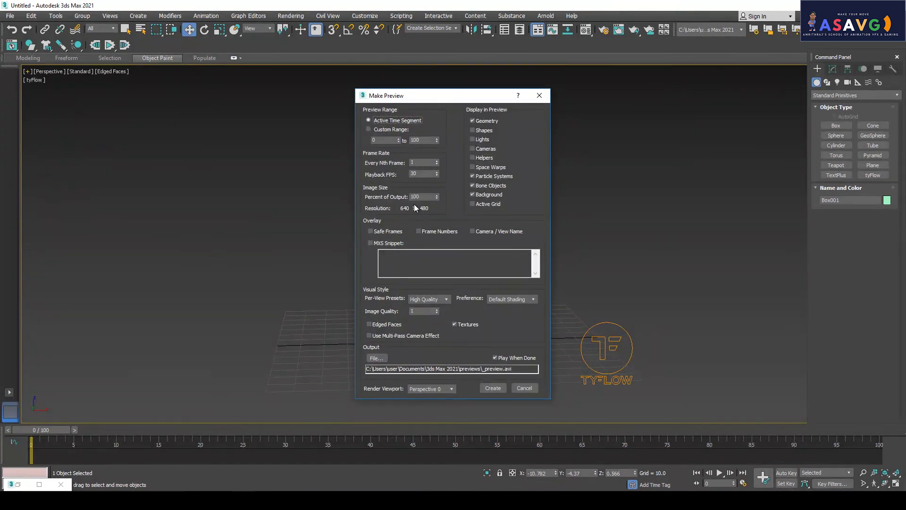
pyautogui.doubleClick(426, 199)
# Render the preview and play _preview.avi maximized in Windows Media Player
pyautogui.click(493, 387)
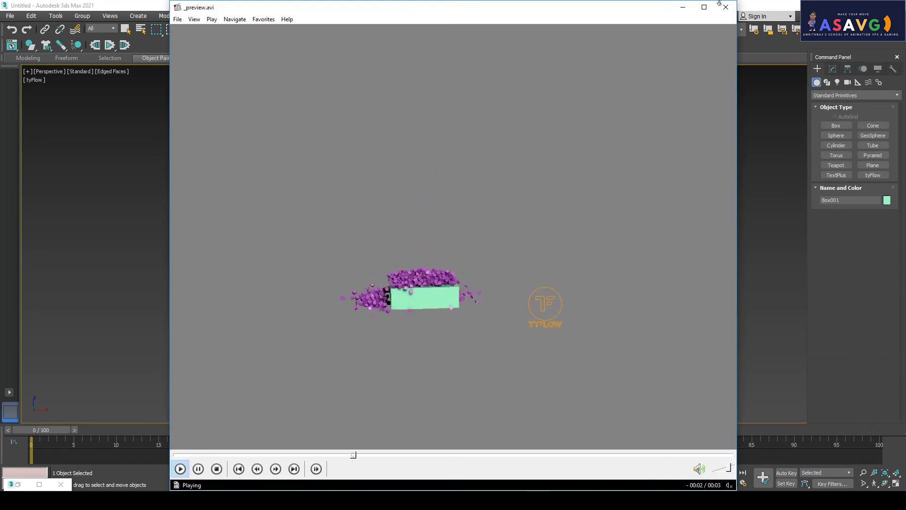
pyautogui.click(703, 6)
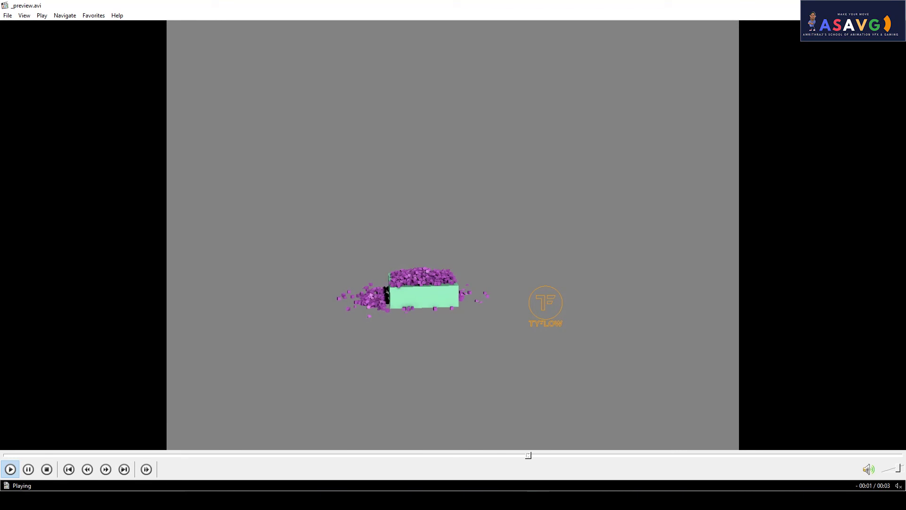
pyautogui.scroll(3, 422, 285)
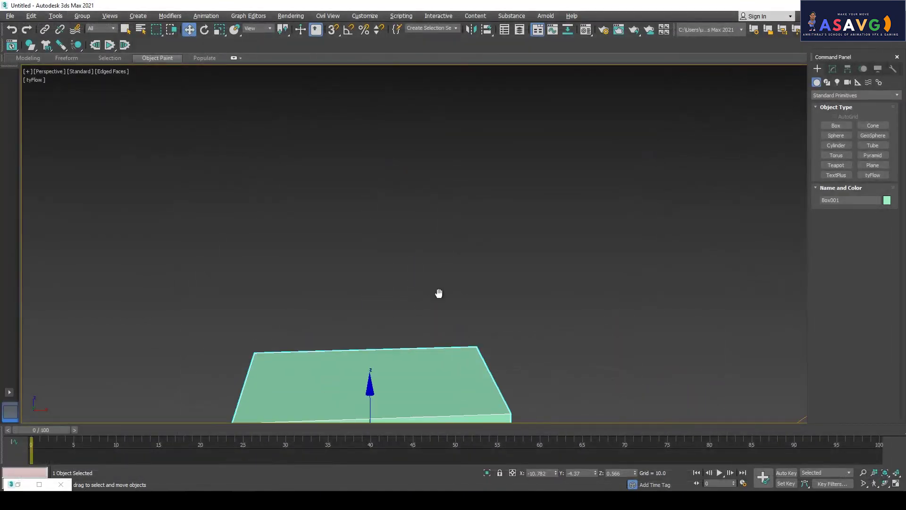
# Replay the last rendered preview animation from the viewport menu
pyautogui.scroll(2, 457, 242)
pyautogui.click(34, 76)
pyautogui.moveTo(61, 166)
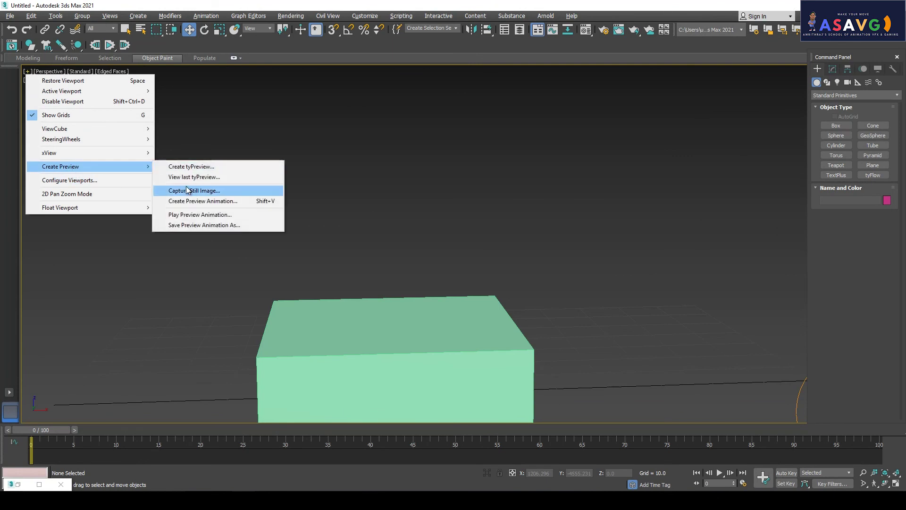
pyautogui.click(183, 216)
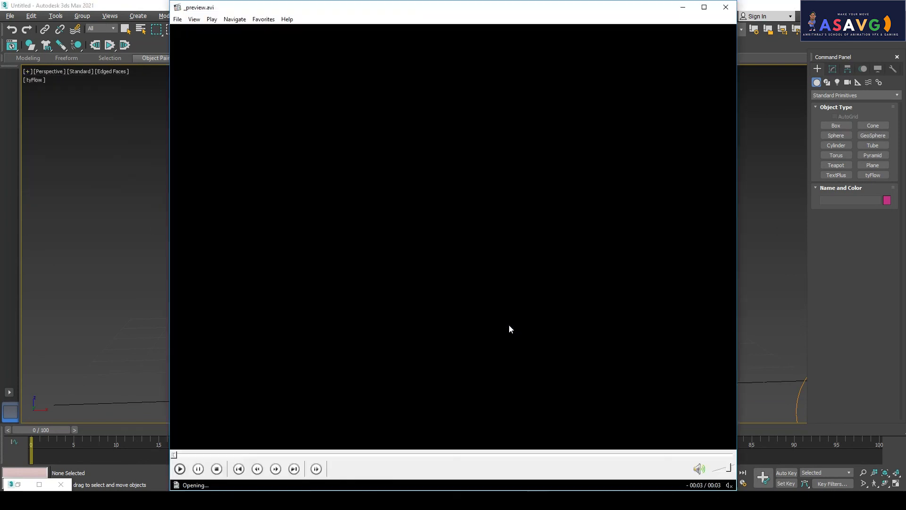
# Close the player and reopen Make Preview settings at 200 percent, 1280 × 960
pyautogui.click(725, 7)
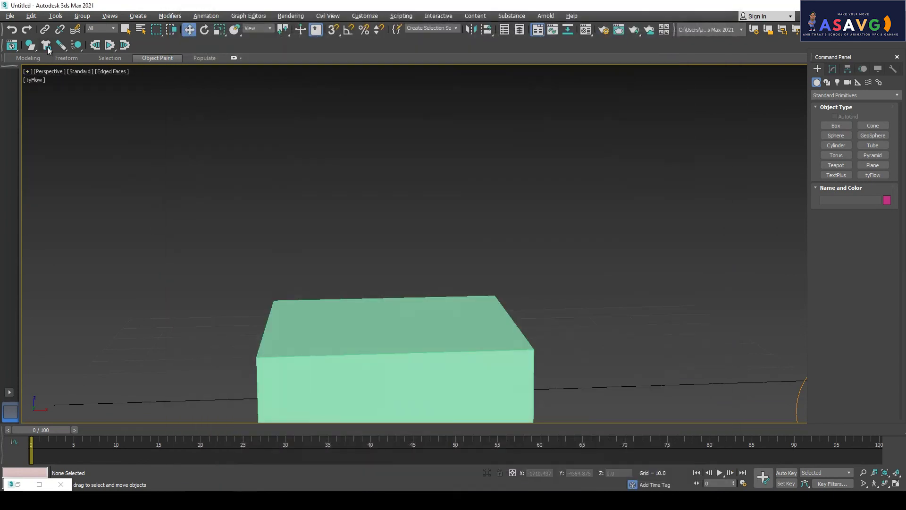
pyautogui.click(26, 74)
pyautogui.moveTo(59, 166)
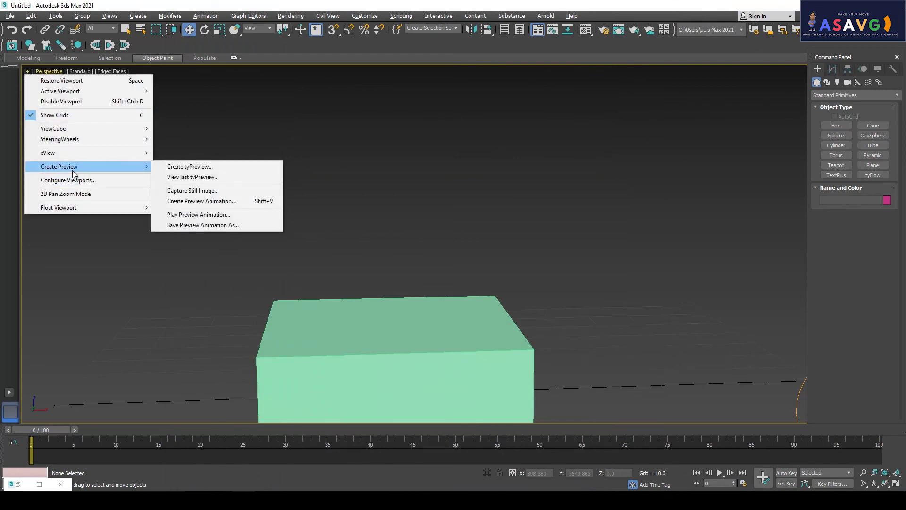
pyautogui.click(187, 200)
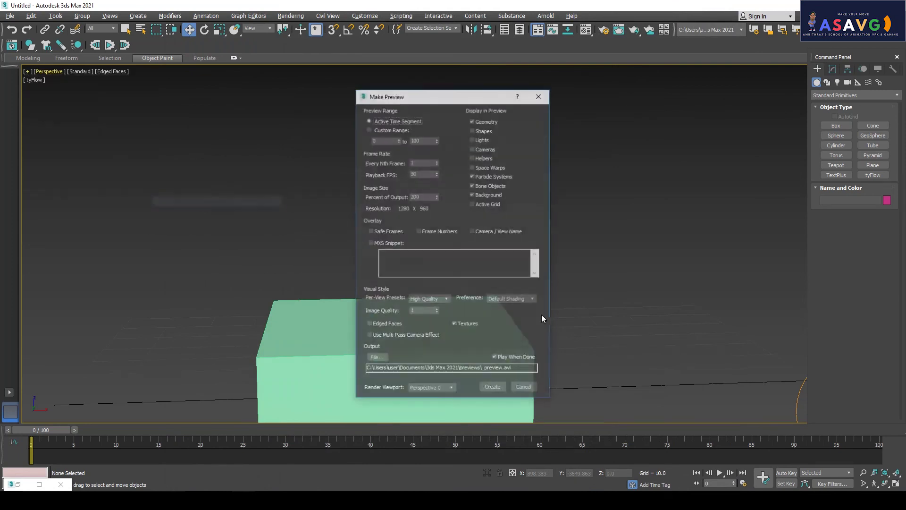
# Render the 200 percent preview, pause and resume _preview.avi, then close Media Player
pyautogui.click(492, 387)
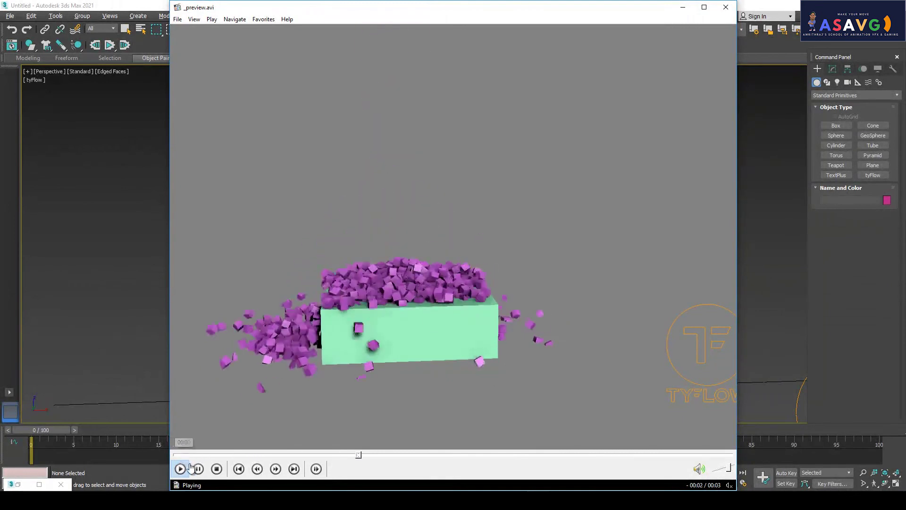
pyautogui.press('space')
pyautogui.click(179, 469)
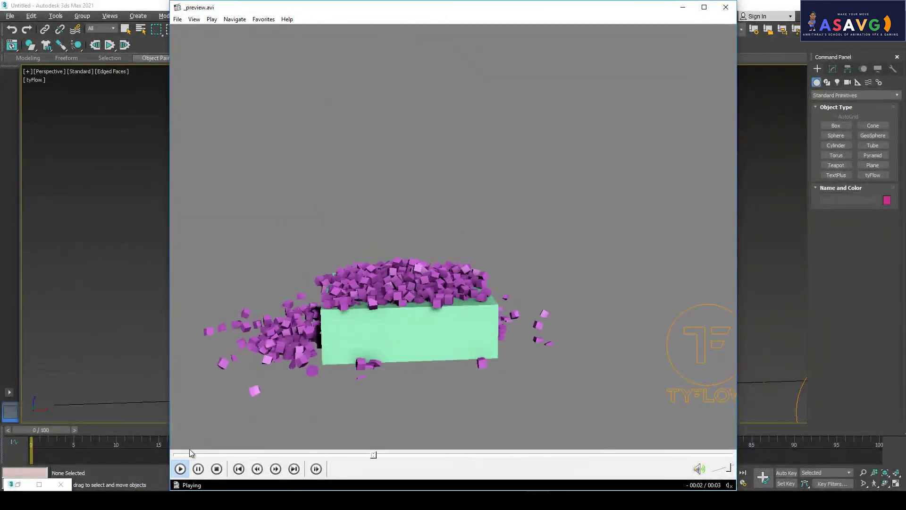
pyautogui.press('space')
pyautogui.click(725, 13)
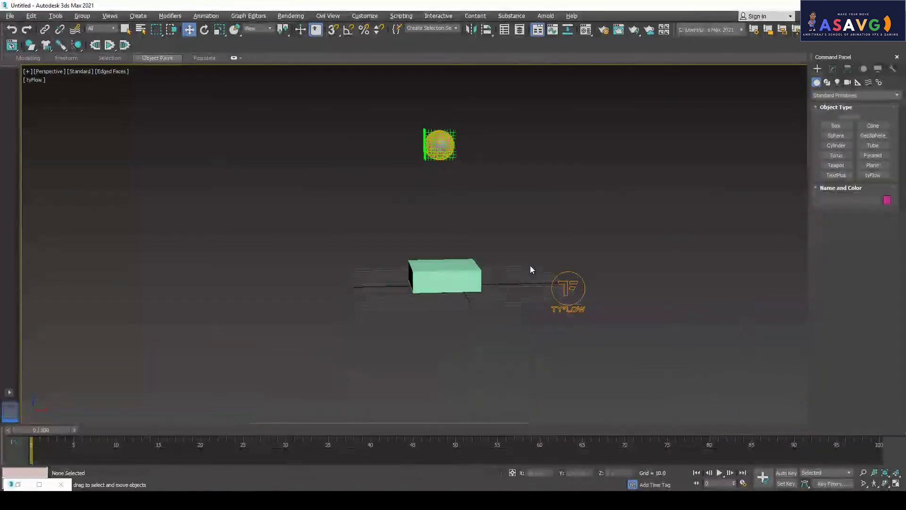